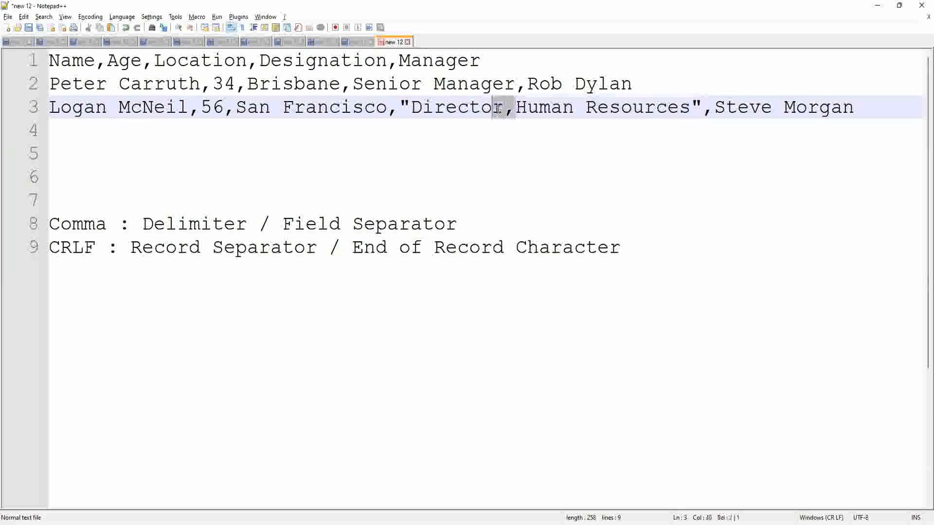
- Remove the double quotes enclosing the Director,Human Resources value in the third line
{"action": "left_click", "coordinate": [507, 113]}
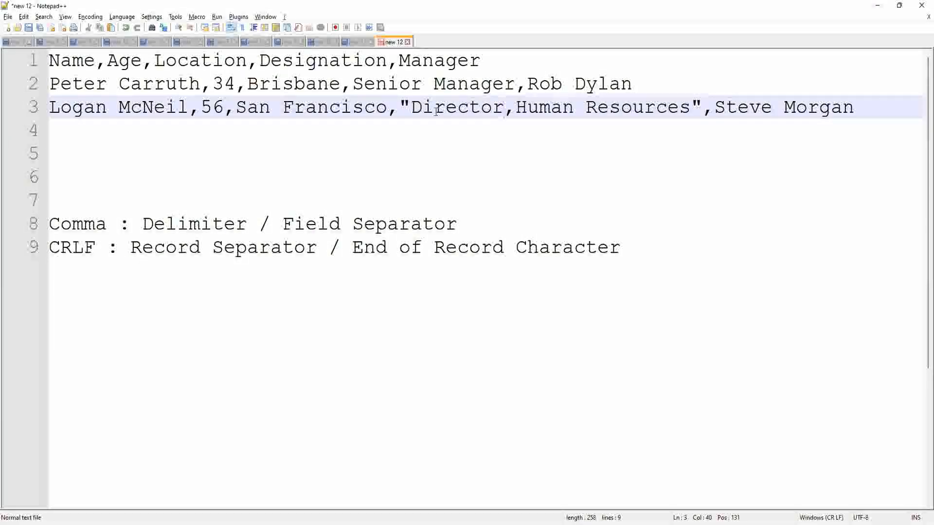
{"action": "left_click", "coordinate": [410, 108]}
{"action": "key", "text": "BackSpace"}
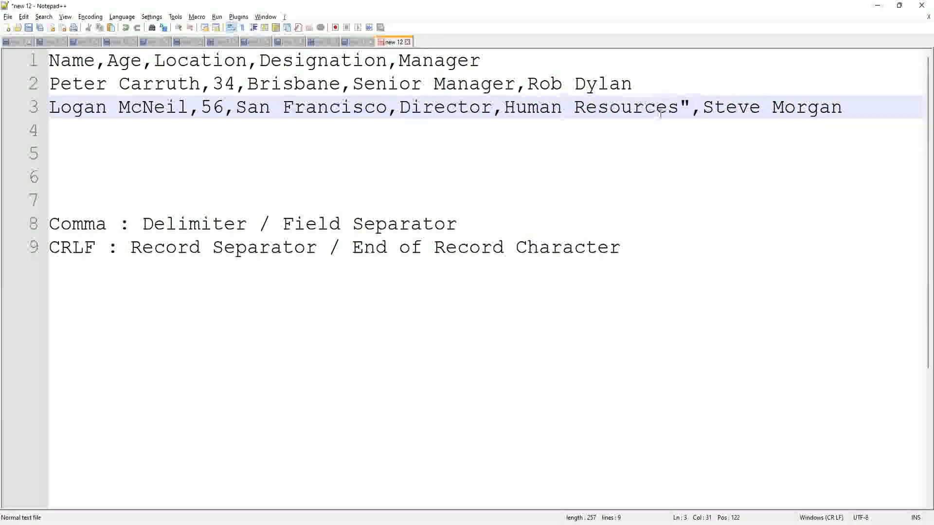
{"action": "left_click", "coordinate": [689, 108]}
{"action": "key", "text": "BackSpace"}
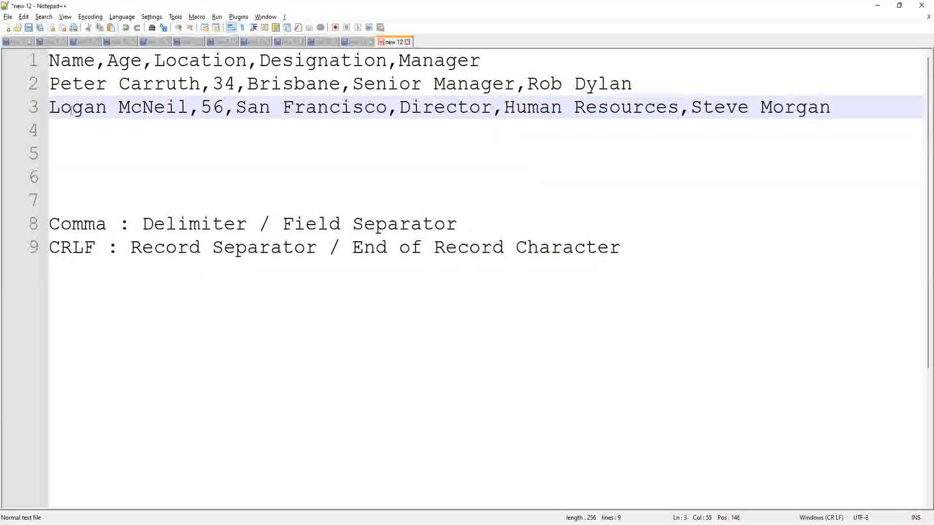
- Replace every comma in the document with a pipe character (|)
{"action": "left_click_drag", "start_coordinate": [97, 62], "coordinate": [106, 69]}
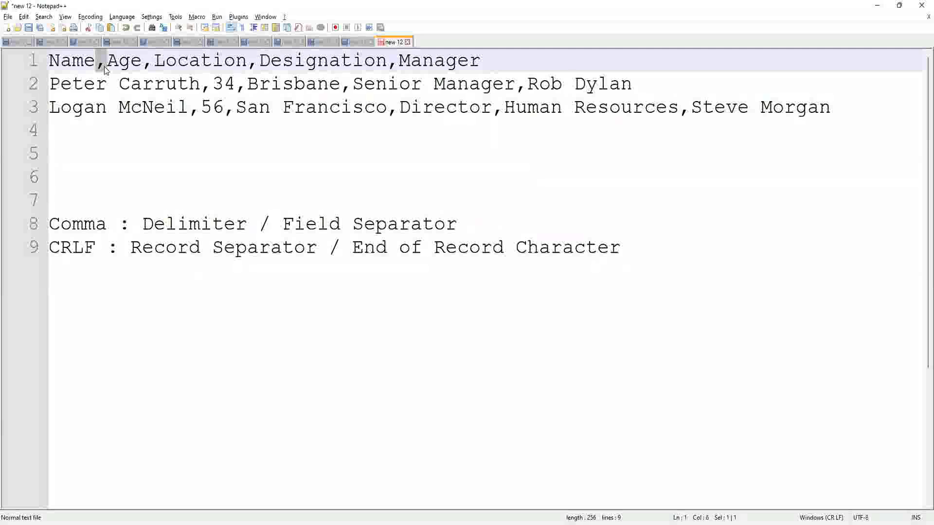
{"action": "key", "text": "ctrl+h"}
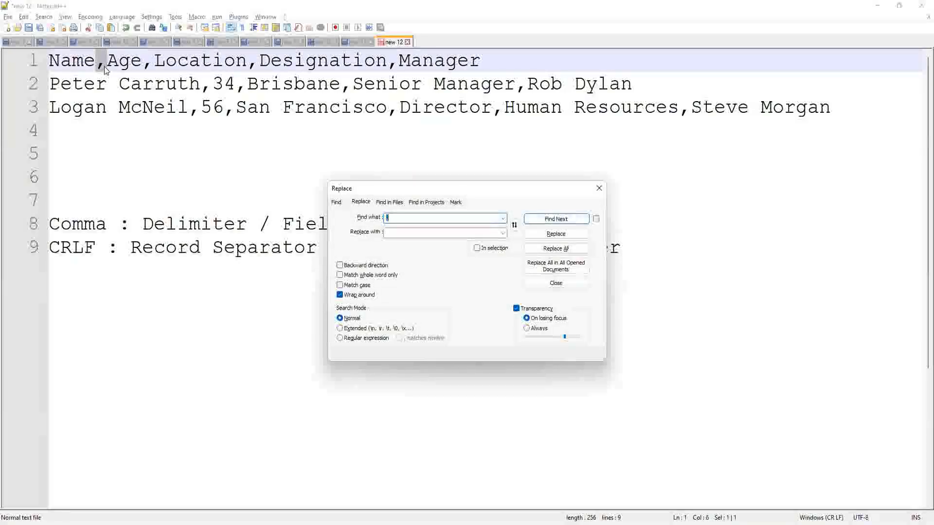
{"action": "key", "text": "Tab"}
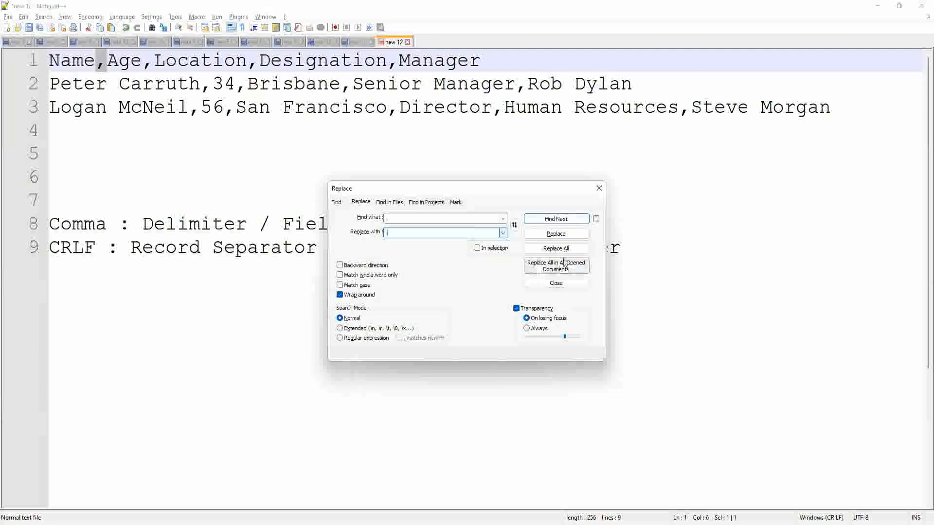
{"action": "left_click", "coordinate": [564, 248]}
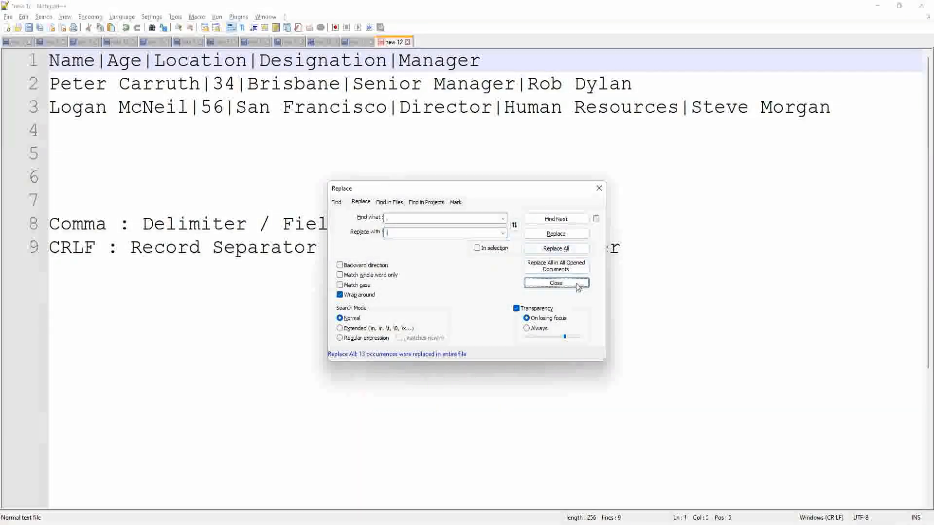
{"action": "left_click", "coordinate": [557, 284]}
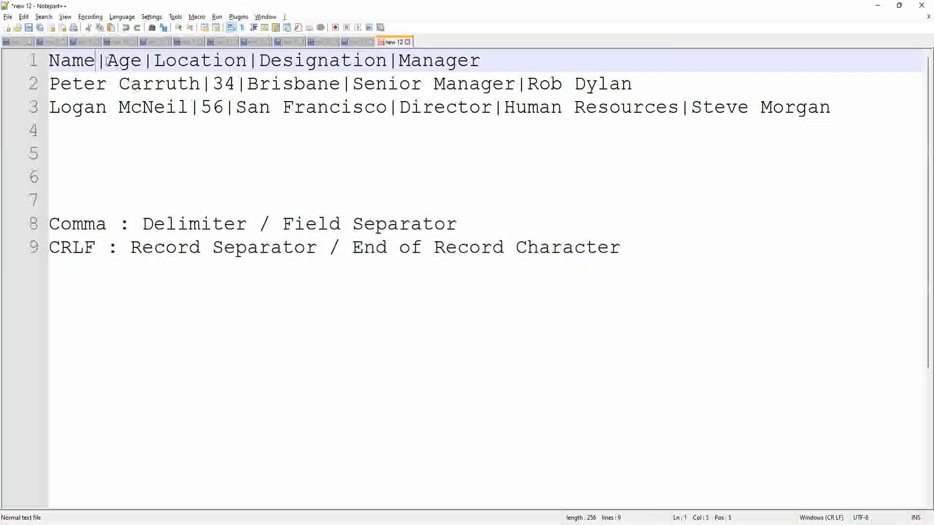
- Replace every pipe delimiter in the document with a hash character (#)
{"action": "left_click", "coordinate": [388, 84]}
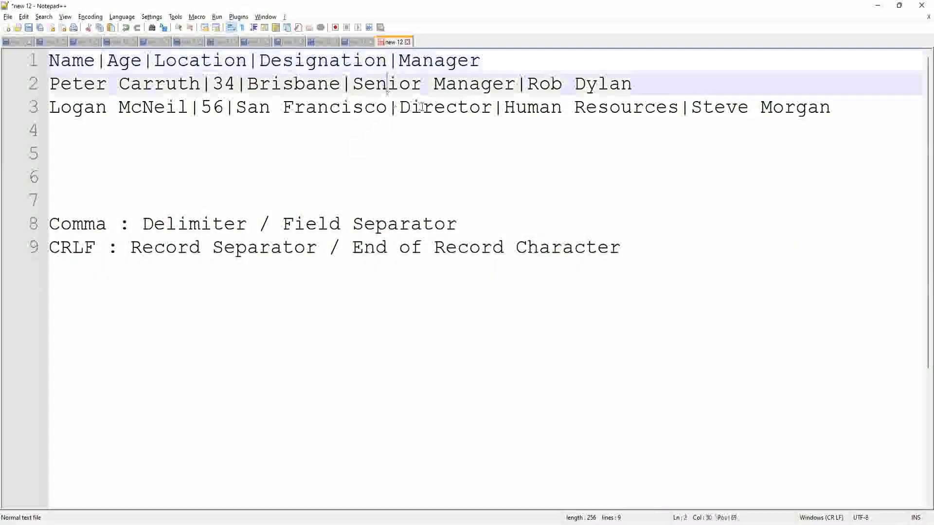
{"action": "left_click", "coordinate": [422, 107]}
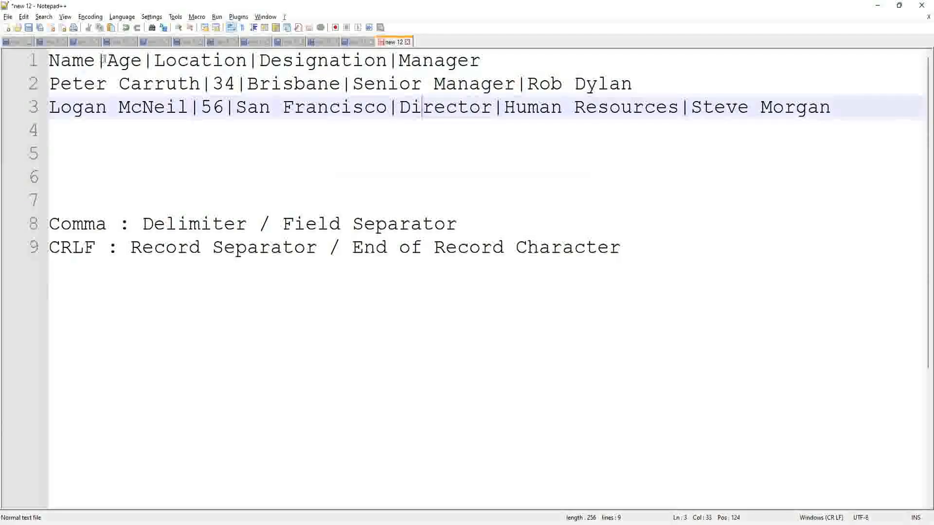
{"action": "left_click_drag", "start_coordinate": [106, 61], "coordinate": [100, 60]}
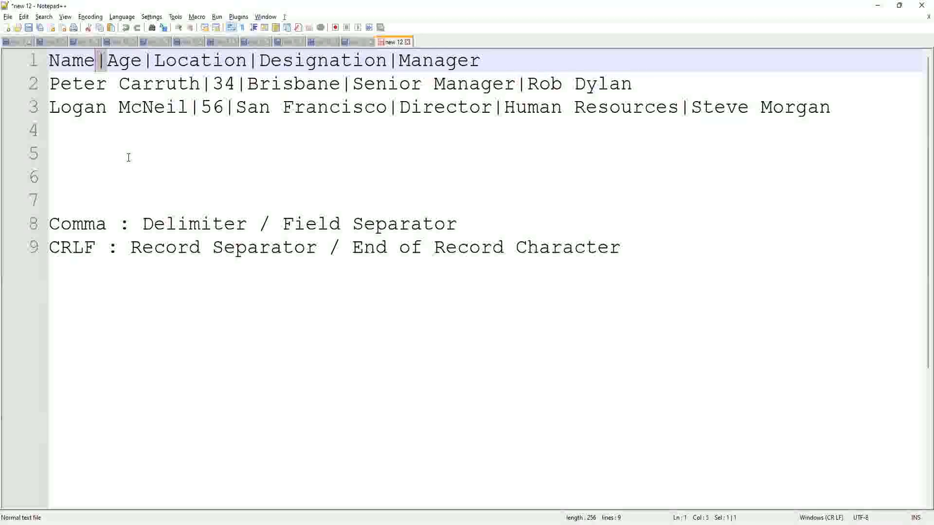
{"action": "key", "text": "ctrl+h"}
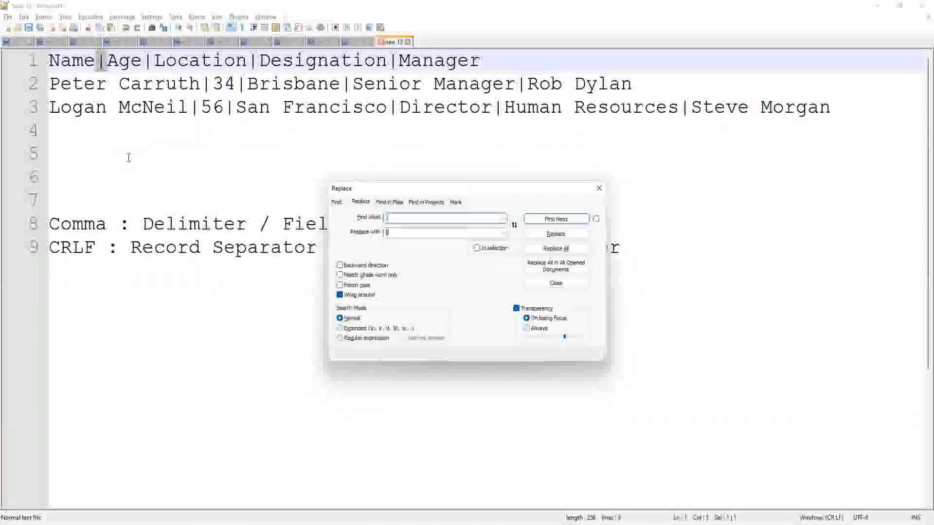
{"action": "key", "text": "Tab"}
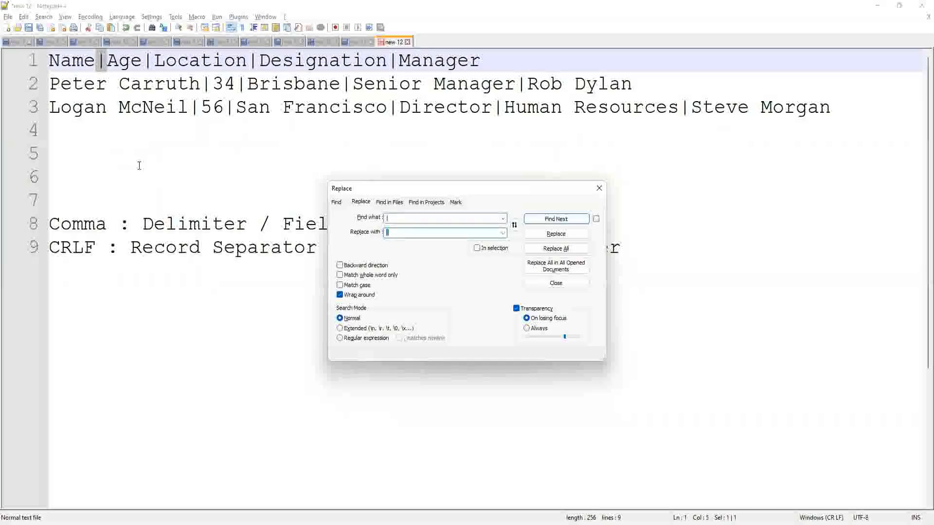
{"action": "type", "text": "#"}
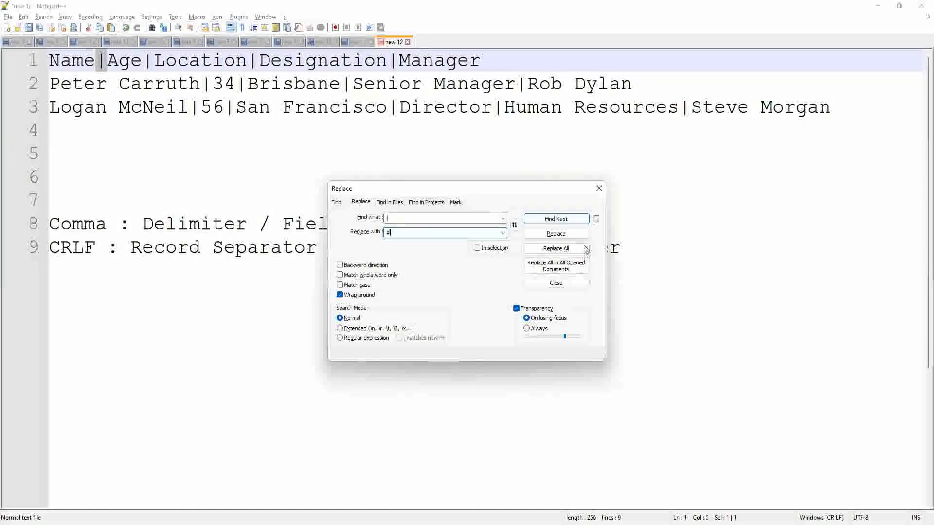
{"action": "left_click", "coordinate": [556, 249]}
{"action": "left_click", "coordinate": [565, 284]}
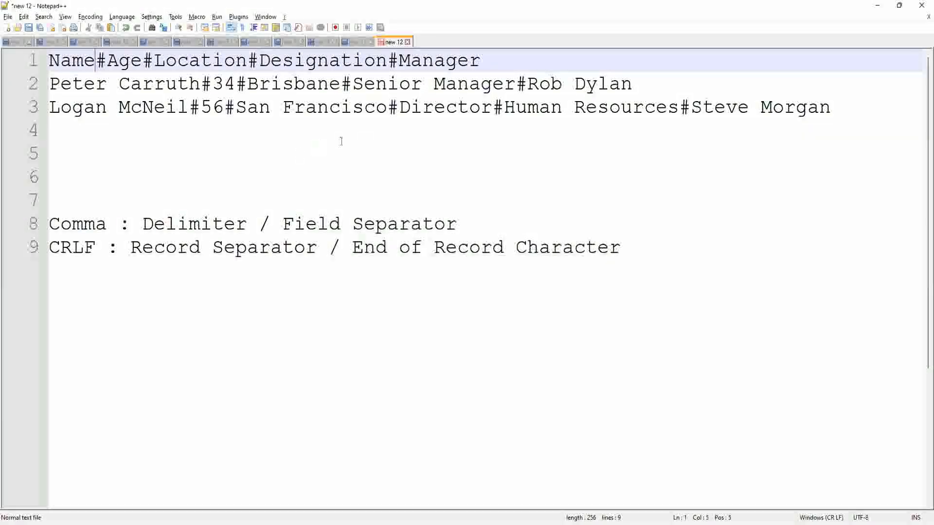
- Change the hash between Director and Human Resources in the third line back to a comma
{"action": "left_click_drag", "start_coordinate": [506, 111], "coordinate": [495, 111]}
{"action": "type", "text": ","}
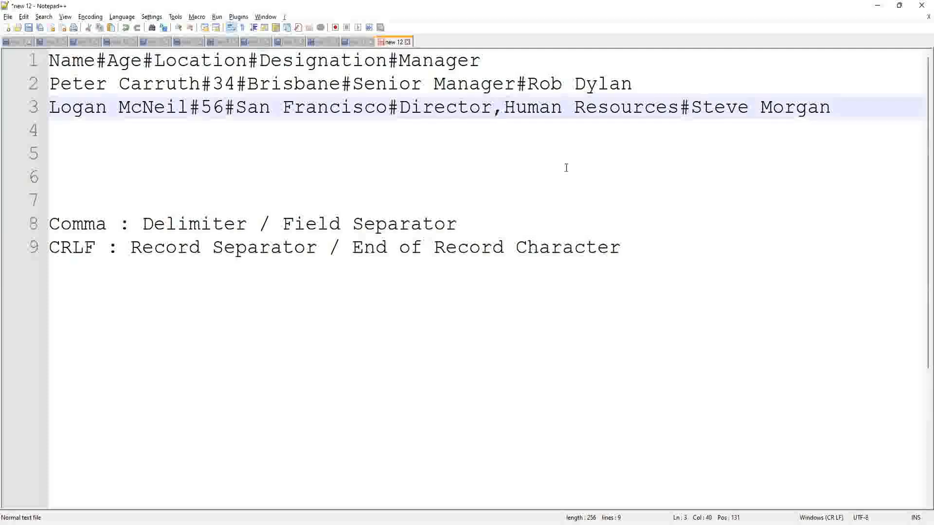
{"action": "left_click", "coordinate": [579, 158]}
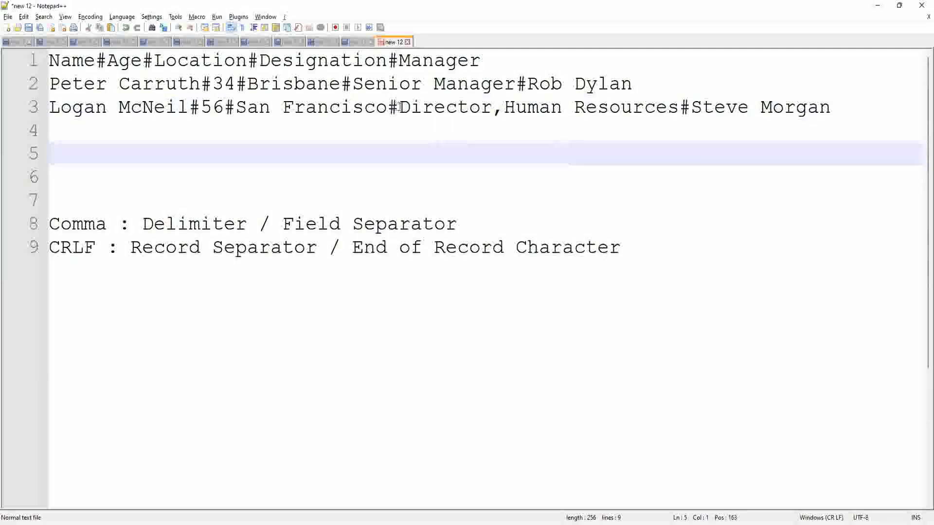
- Examine the designation value in the third line, comparing its inner comma with the hash delimiters around it
{"action": "left_click_drag", "start_coordinate": [399, 108], "coordinate": [679, 108]}
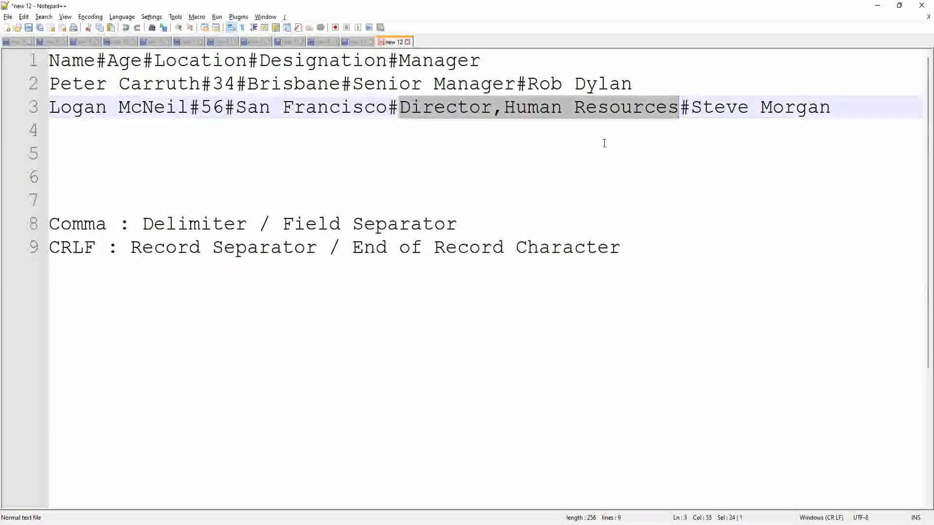
{"action": "left_click_drag", "start_coordinate": [399, 107], "coordinate": [388, 107]}
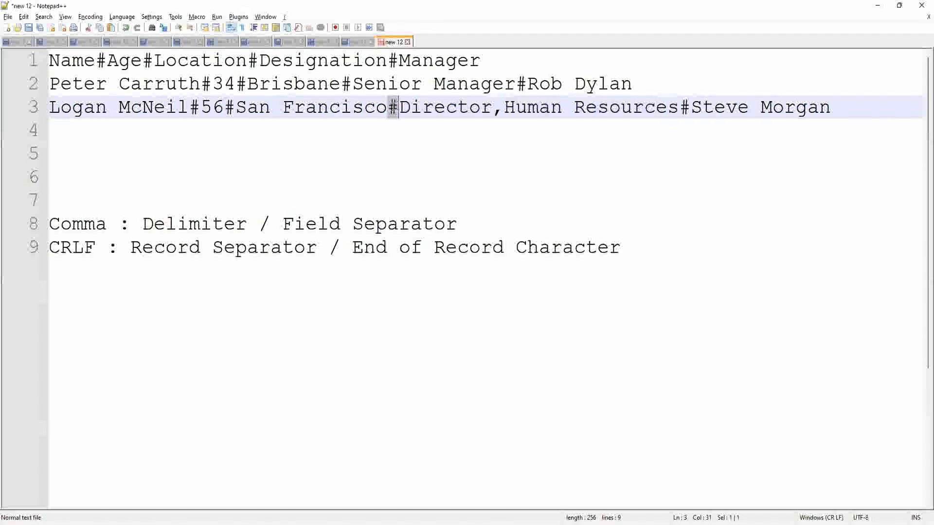
{"action": "left_click", "coordinate": [392, 129]}
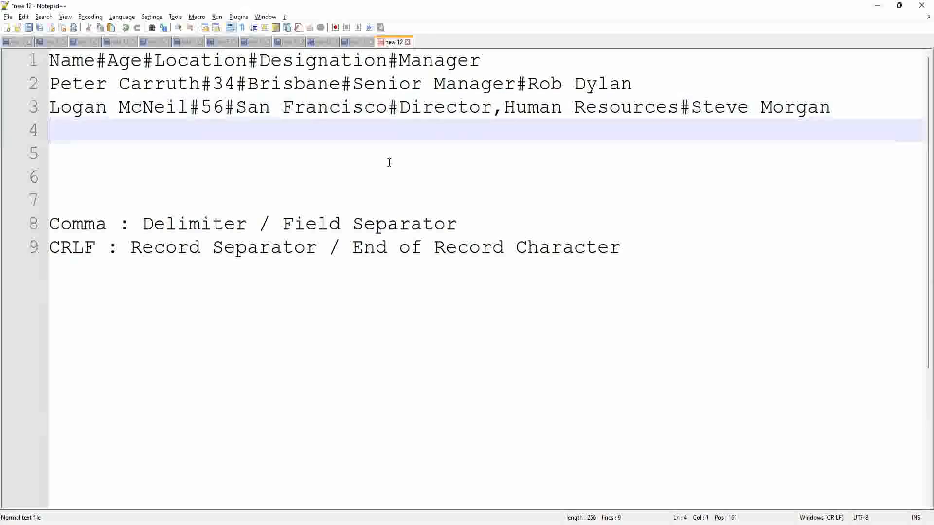
{"action": "left_click_drag", "start_coordinate": [504, 107], "coordinate": [493, 107]}
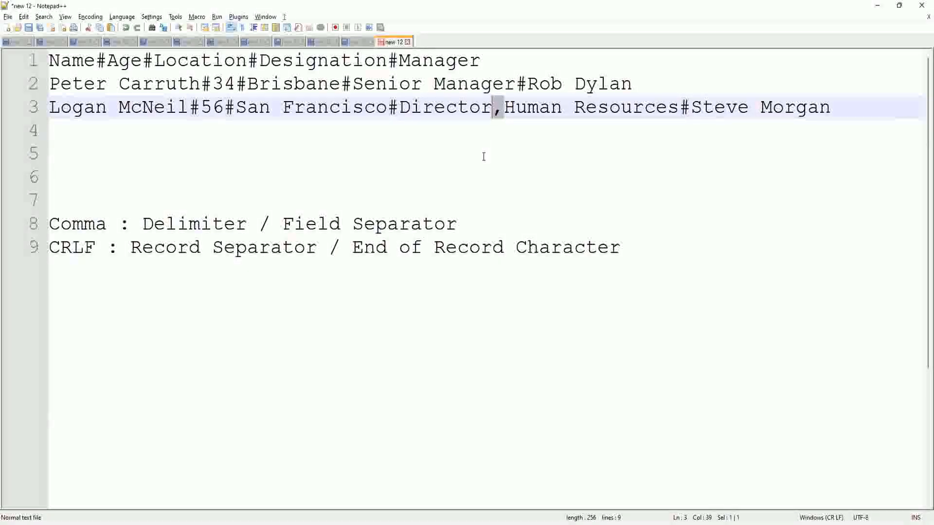
{"action": "left_click", "coordinate": [502, 109]}
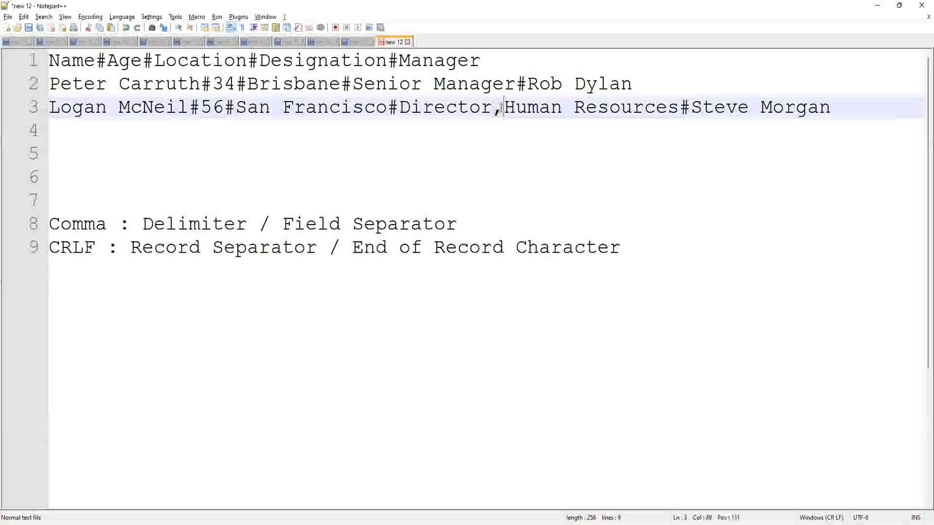
{"action": "double_click", "coordinate": [500, 109]}
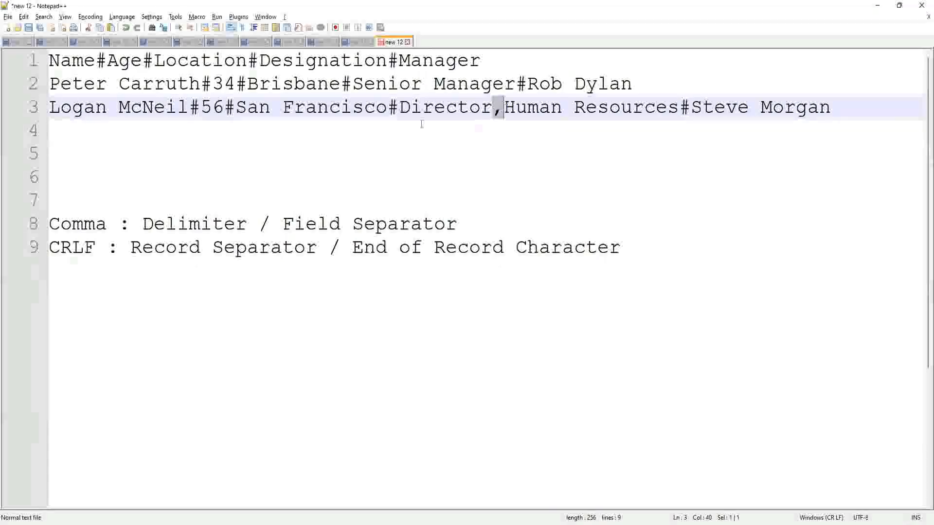
{"action": "left_click", "coordinate": [99, 62]}
- Add the label "Other Common Delimiters" below the CRLF note, leaving one blank line between them
{"action": "left_click", "coordinate": [68, 191]}
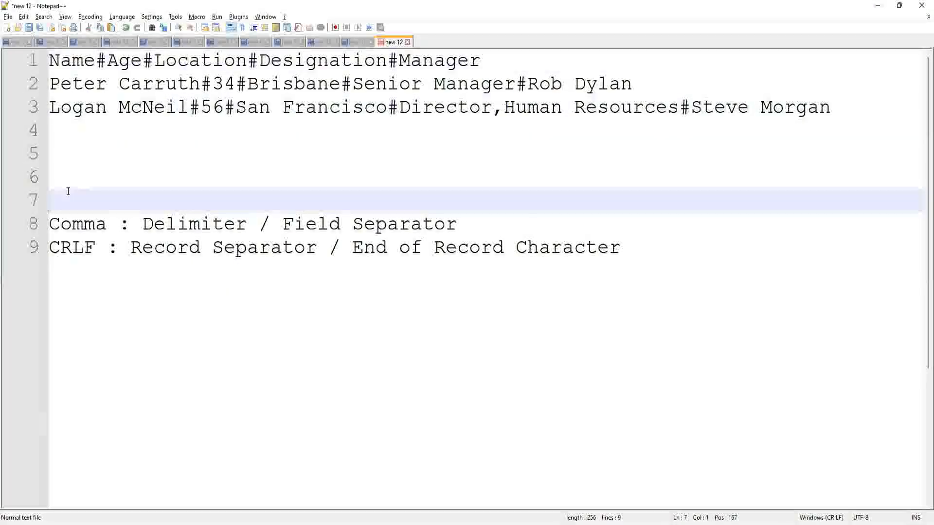
{"action": "key", "text": "Down"}
{"action": "key", "text": "Down"}
{"action": "key", "text": "End"}
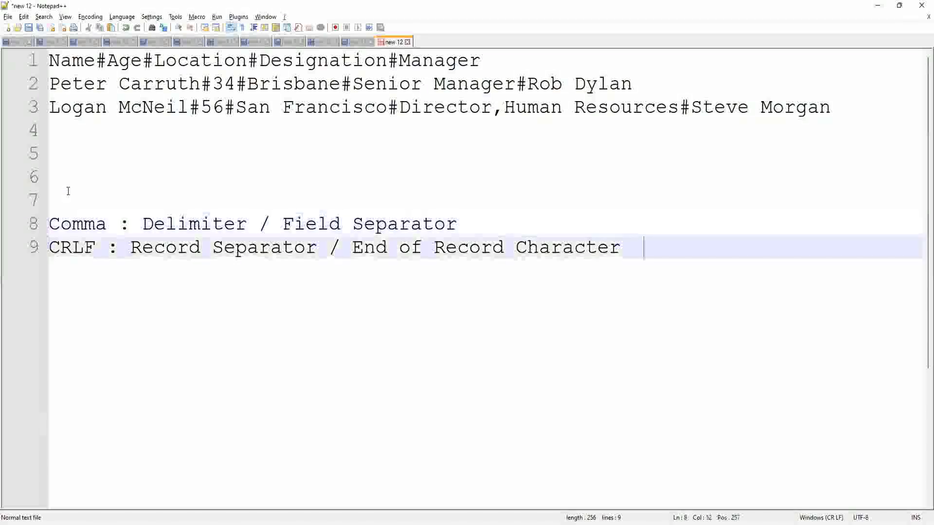
{"action": "key", "text": "Return"}
{"action": "key", "text": "Return"}
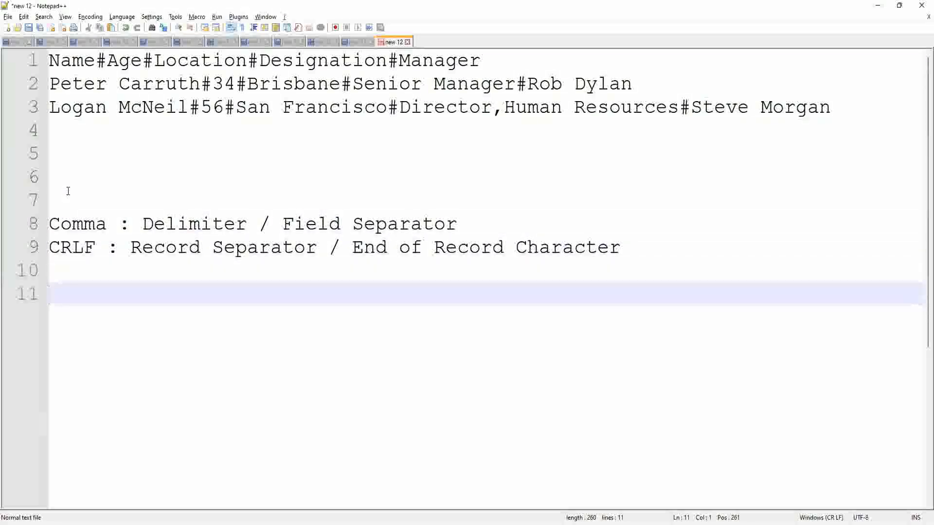
{"action": "type", "text": "Orther Co"}
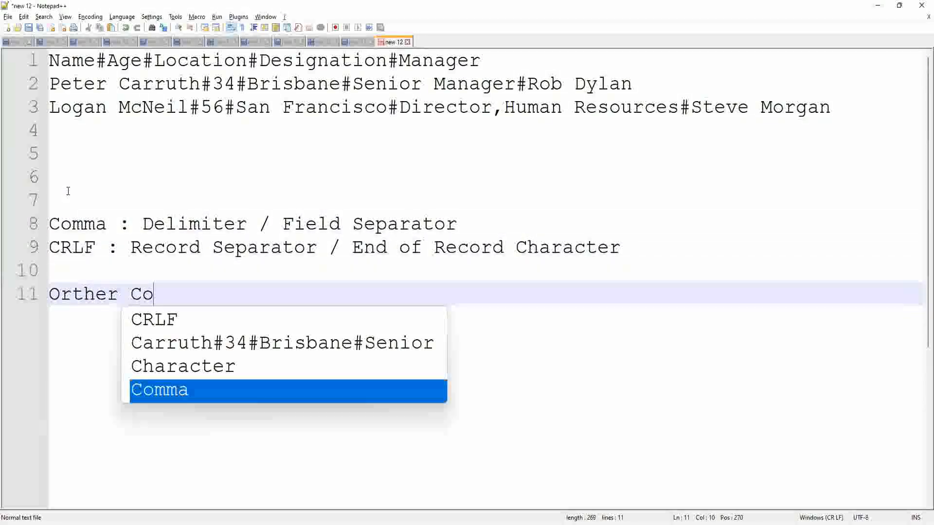
{"action": "key", "text": "BackSpace"}
{"action": "key", "text": "BackSpace"}
{"action": "key", "text": "BackSpace"}
{"action": "key", "text": "BackSpace"}
{"action": "key", "text": "BackSpace"}
{"action": "key", "text": "BackSpace"}
{"action": "key", "text": "BackSpace"}
{"action": "key", "text": "BackSpace"}
{"action": "type", "text": "the"}
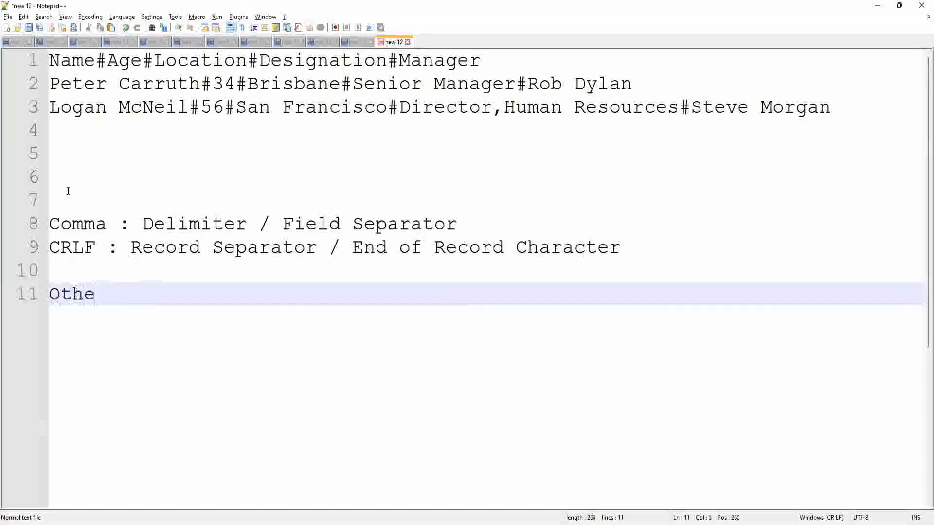
{"action": "type", "text": "r Common Deli"}
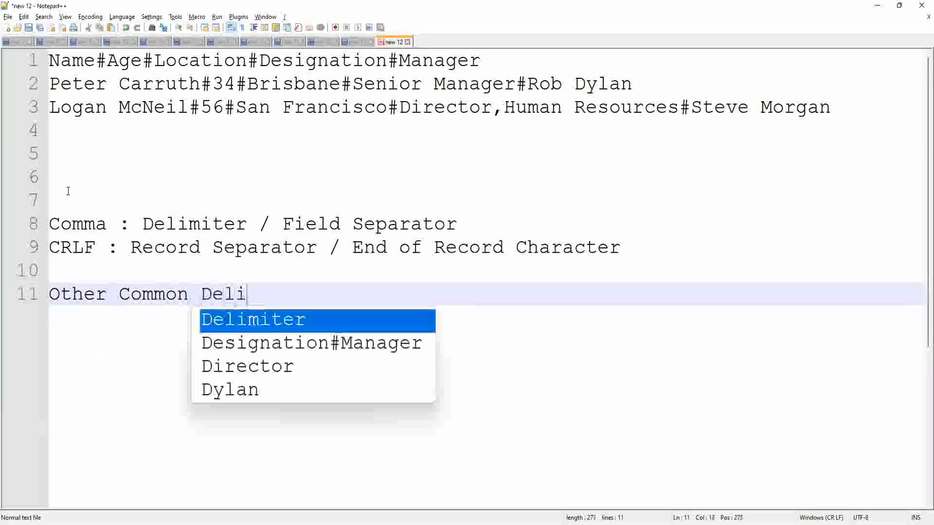
{"action": "key", "text": "Return"}
{"action": "type", "text": "s "}
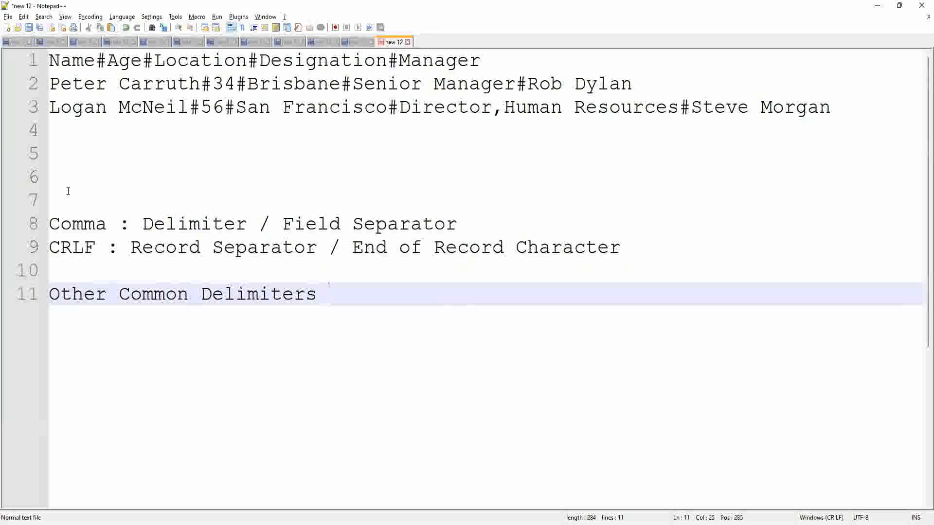
- List the delimiters "~ (Tilde), | (Pipe), # (Hash)" after a colon on the Other Common Delimiters line
{"action": "type", "text": ": ~~"}
{"action": "key", "text": "BackSpace"}
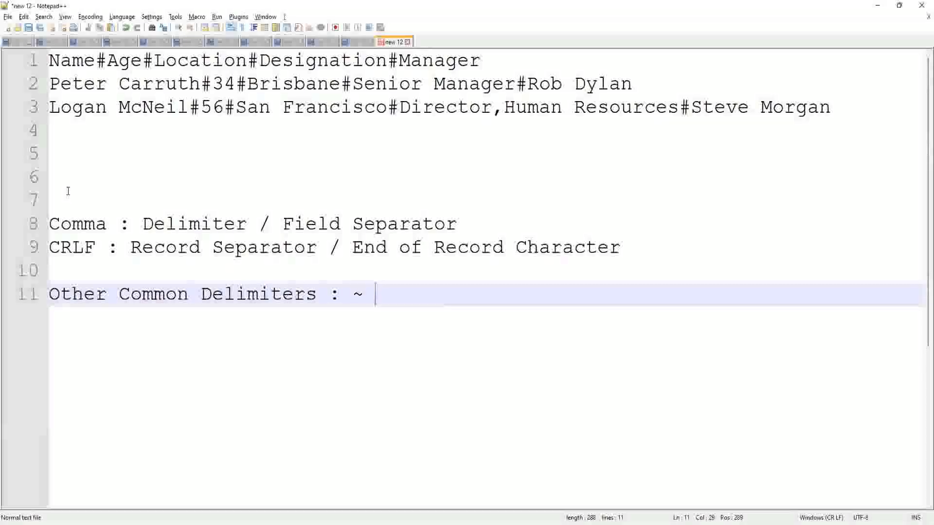
{"action": "type", "text": "(Tilde"}
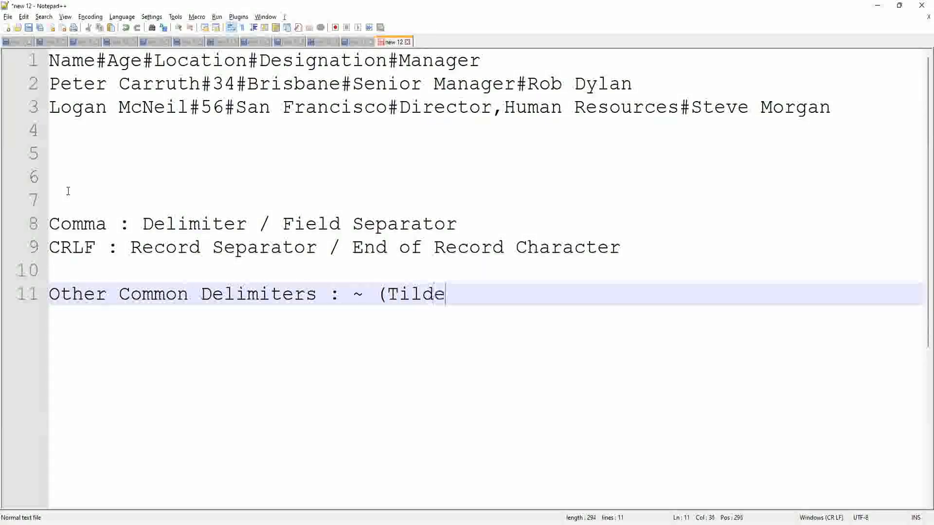
{"action": "type", "text": "), "}
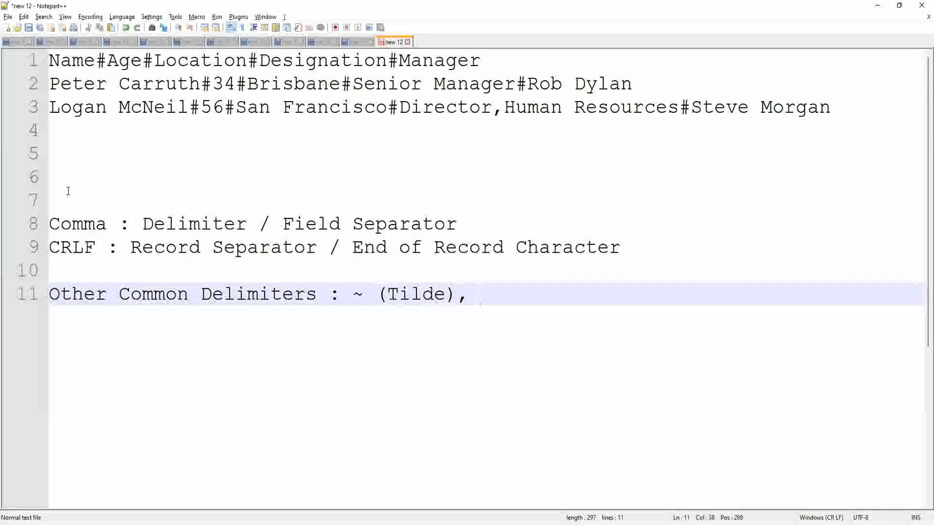
{"action": "type", "text": "| (Pipe)"}
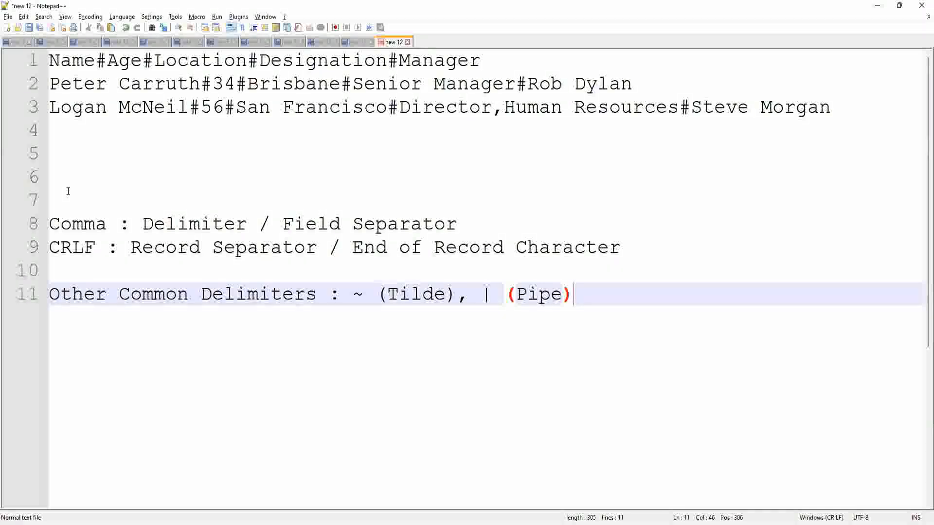
{"action": "type", "text": ", "}
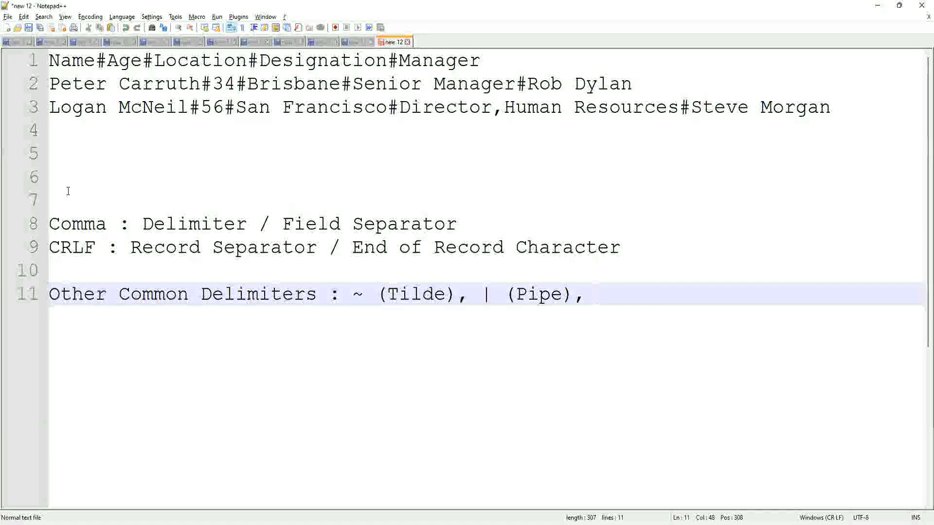
{"action": "type", "text": "# ("}
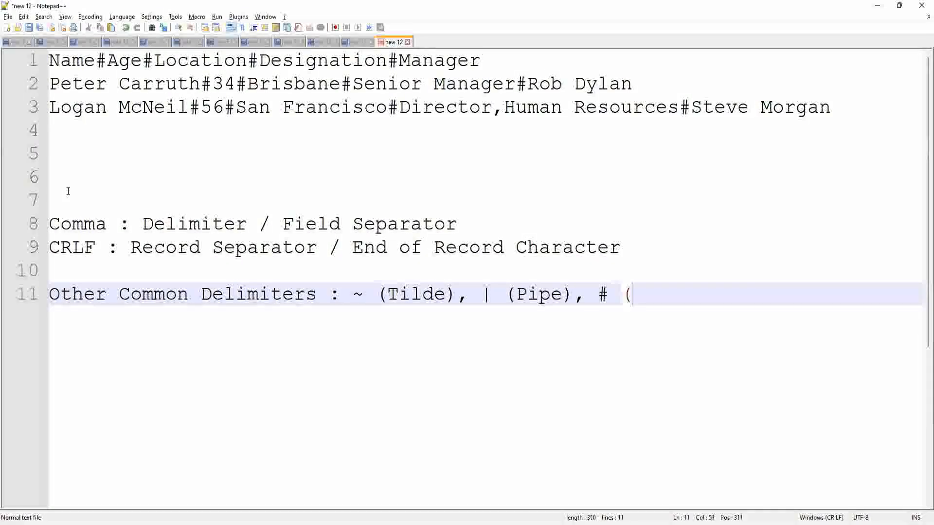
{"action": "type", "text": "Hash)."}
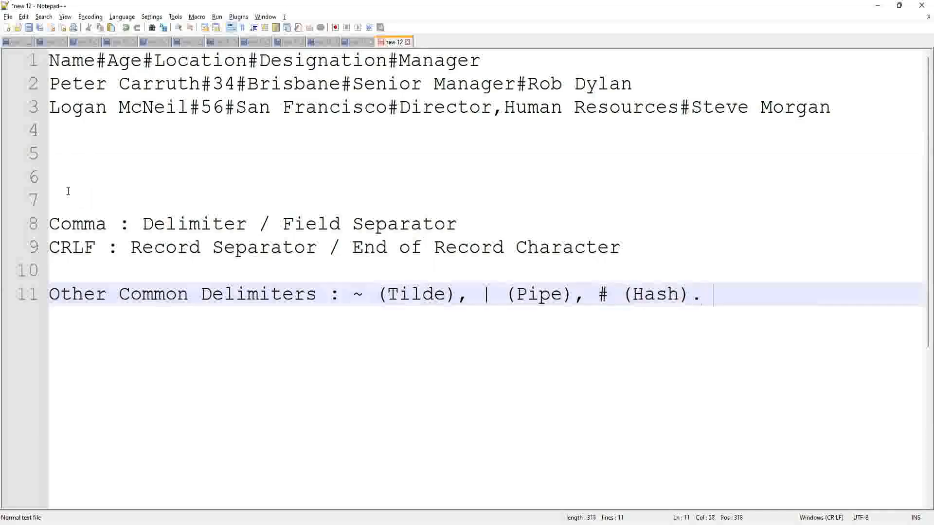
- Replace the full stop after "# (Hash)" with a comma and add "^ (Hat)" as the fourth delimiter
{"action": "key", "text": "BackSpace"}
{"action": "key", "text": "BackSpace"}
{"action": "type", "text": ", @"}
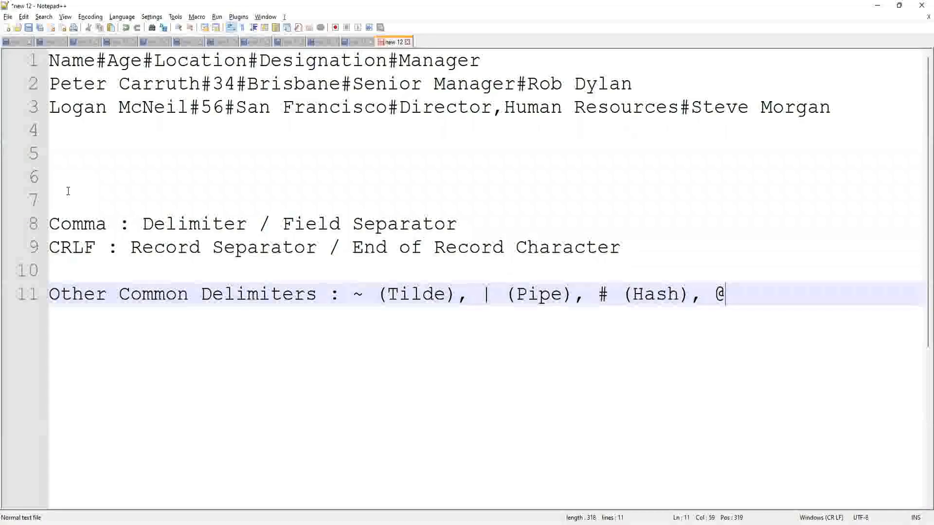
{"action": "key", "text": "BackSpace"}
{"action": "type", "text": "%"}
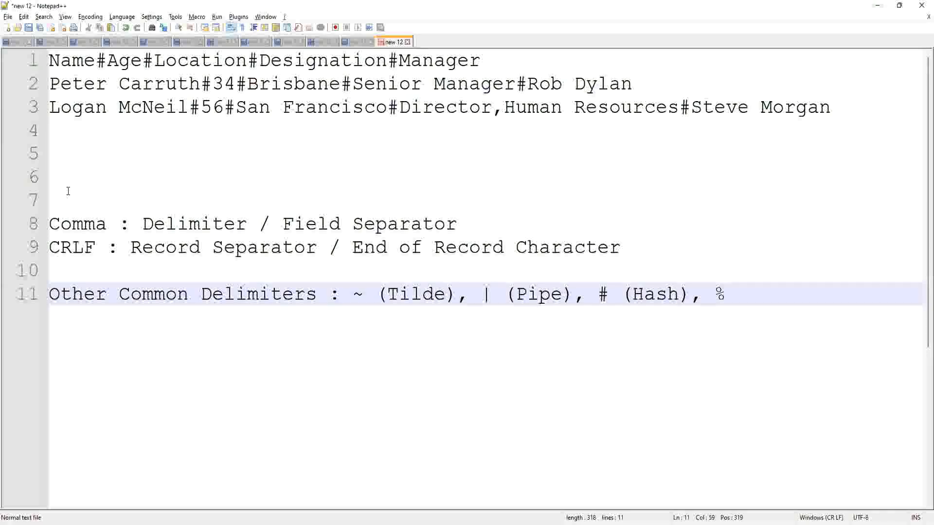
{"action": "key", "text": "BackSpace"}
{"action": "type", "text": "^^"}
{"action": "type", "text": "(Hat"}
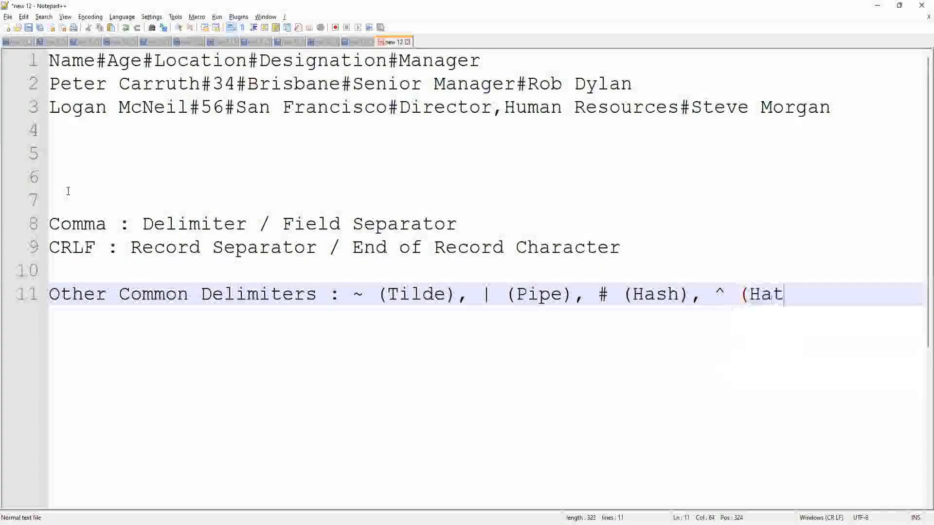
{"action": "type", "text": ")"}
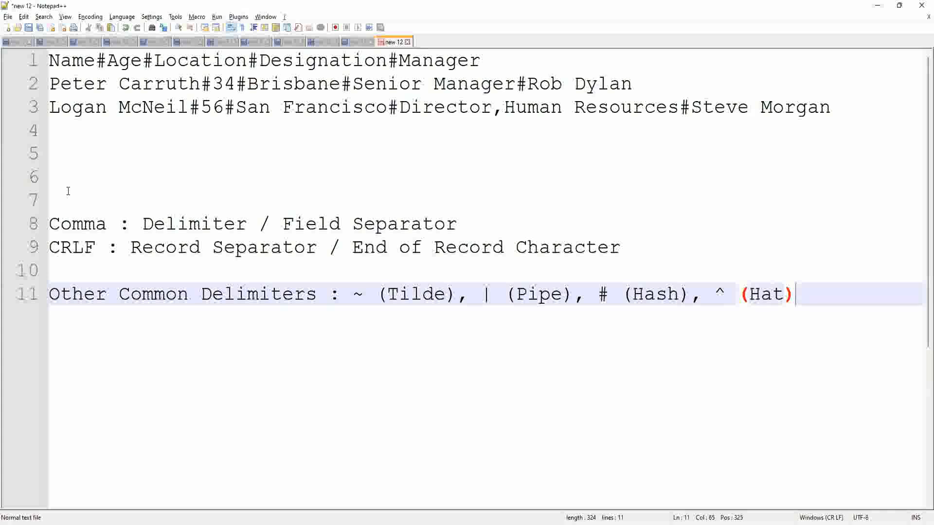
- Highlight the ^ character before "(Hat)" in the delimiter list to examine it
{"action": "key", "text": "Left"}
{"action": "key", "text": "Left"}
{"action": "key", "text": "Left"}
{"action": "key", "text": "Left"}
{"action": "key", "text": "Left"}
{"action": "key", "text": "Left"}
{"action": "key", "text": "shift+Left"}
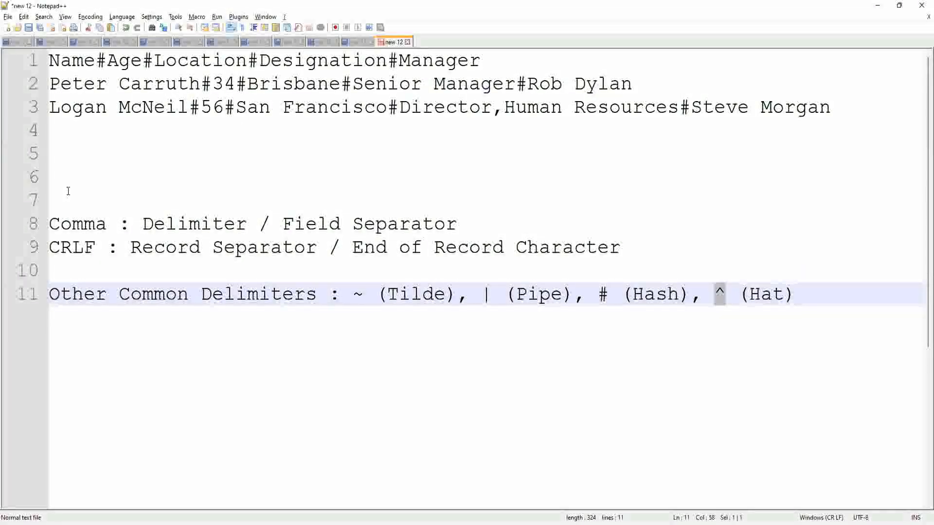
{"action": "key", "text": "Right"}
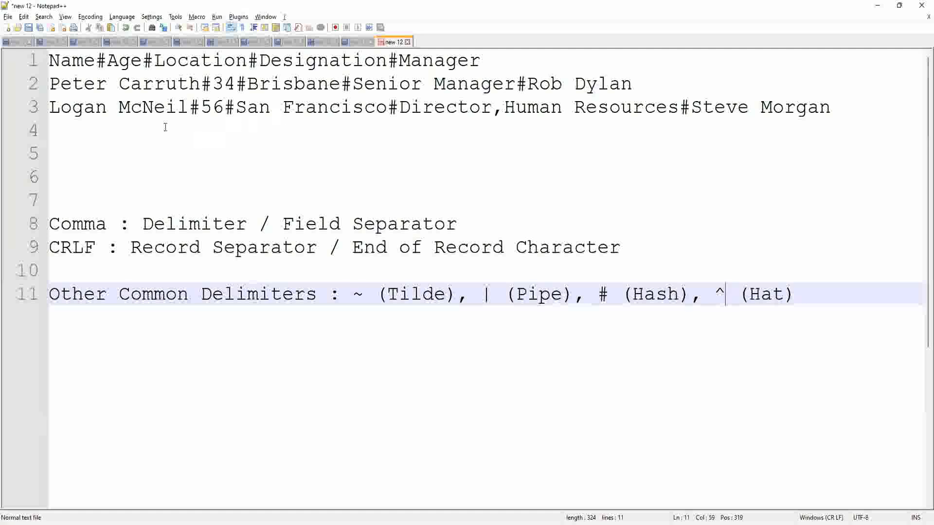
- Examine the two hash-delimited employee records below the header line, comparing their fields with the delimiter and record separator notes
{"action": "left_click", "coordinate": [252, 116]}
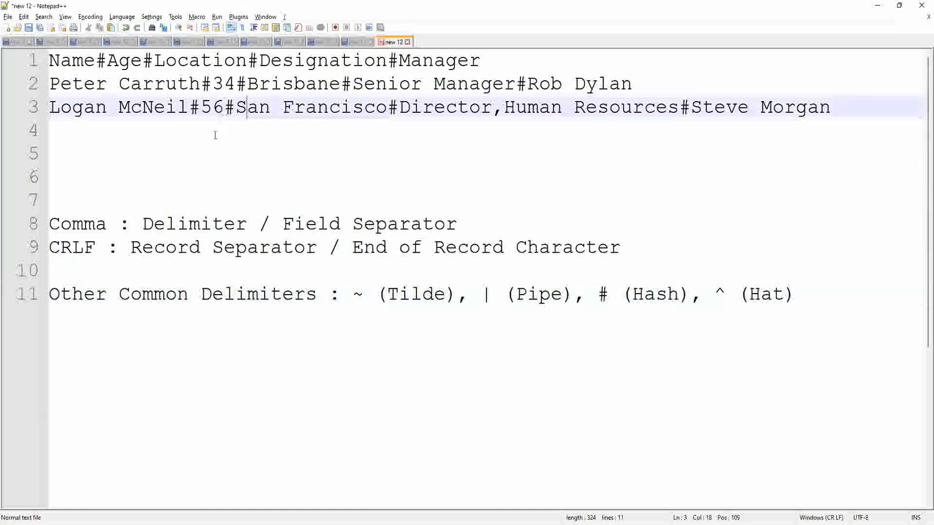
{"action": "left_click", "coordinate": [211, 144]}
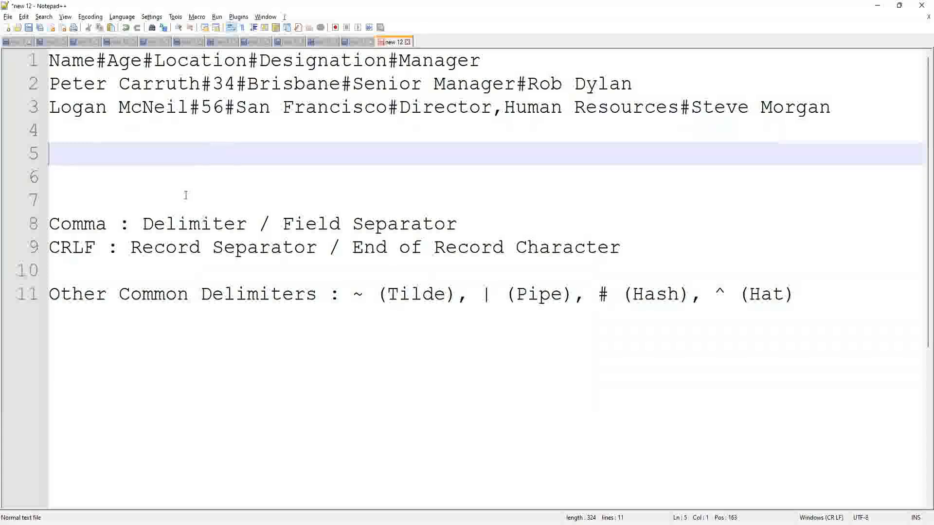
{"action": "left_click", "coordinate": [246, 195]}
{"action": "left_click", "coordinate": [189, 224]}
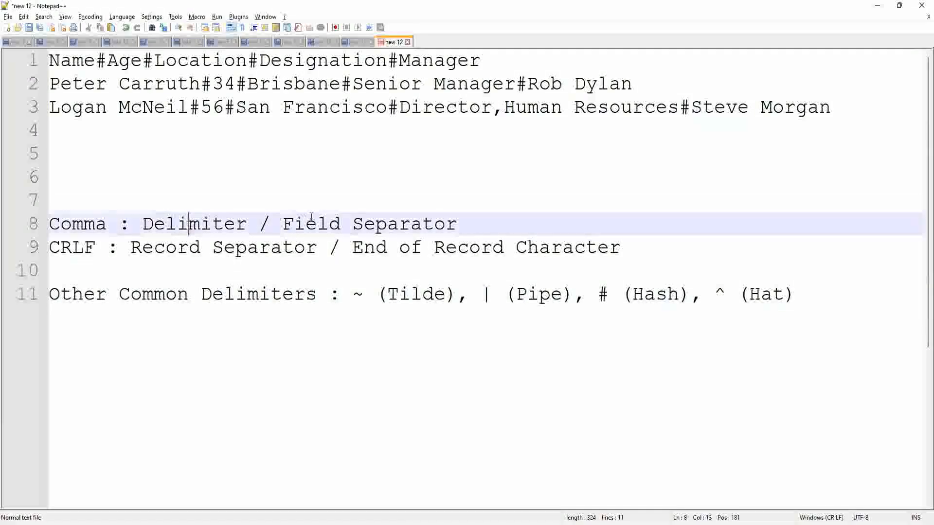
{"action": "scroll", "coordinate": [250, 167], "scroll_direction": "down", "scroll_amount": 5, "text": "ctrl"}
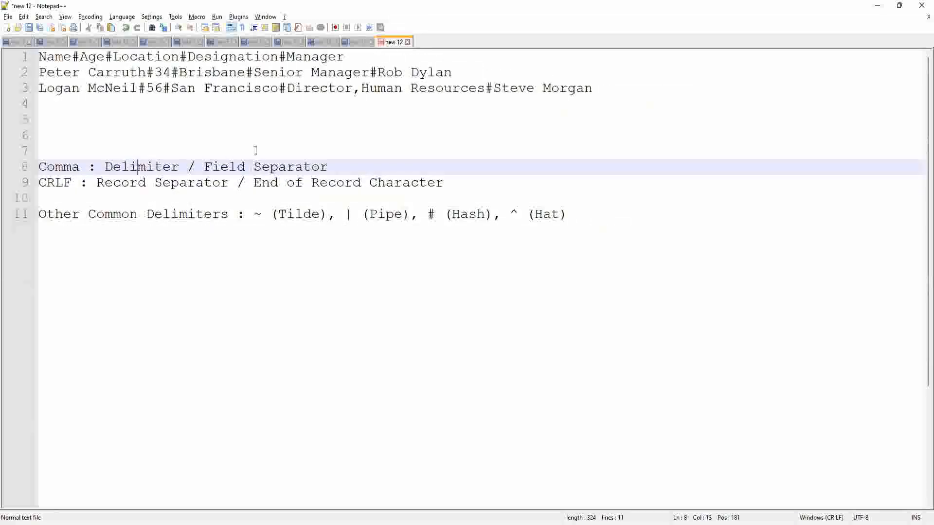
{"action": "left_click", "coordinate": [256, 150]}
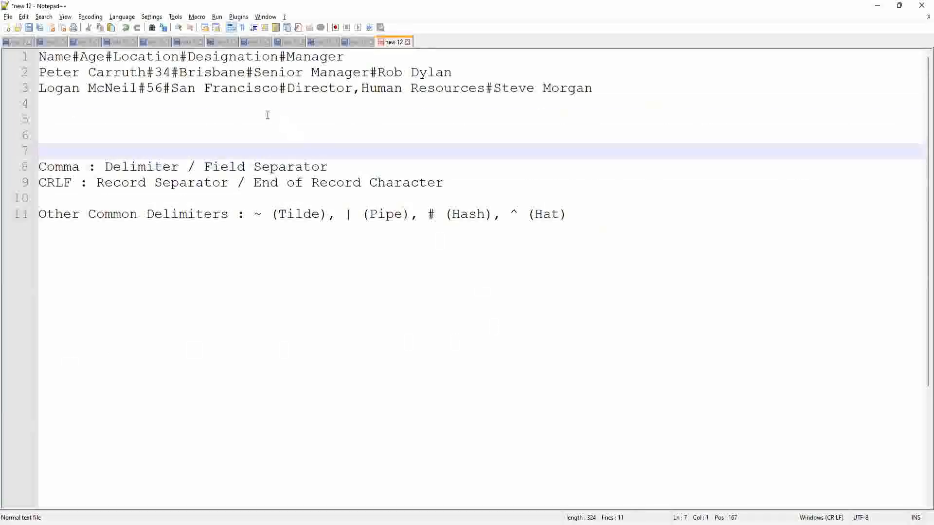
{"action": "left_click", "coordinate": [266, 116]}
{"action": "left_click", "coordinate": [100, 106]}
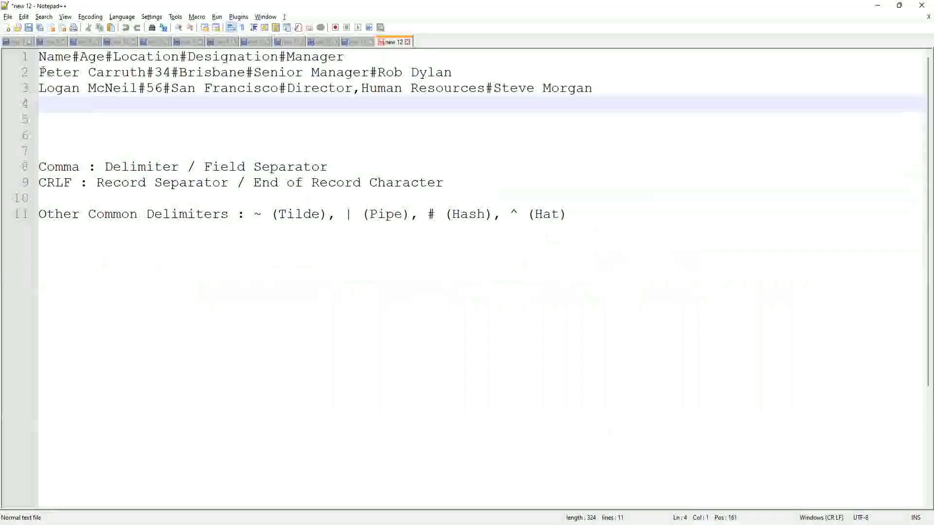
{"action": "left_click_drag", "start_coordinate": [39, 72], "coordinate": [632, 84]}
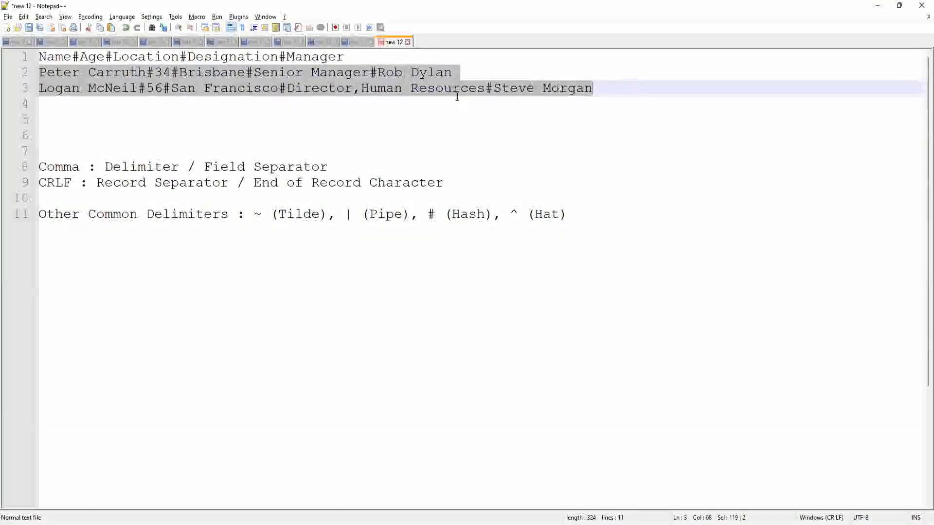
{"action": "left_click", "coordinate": [357, 103]}
{"action": "left_click", "coordinate": [184, 78]}
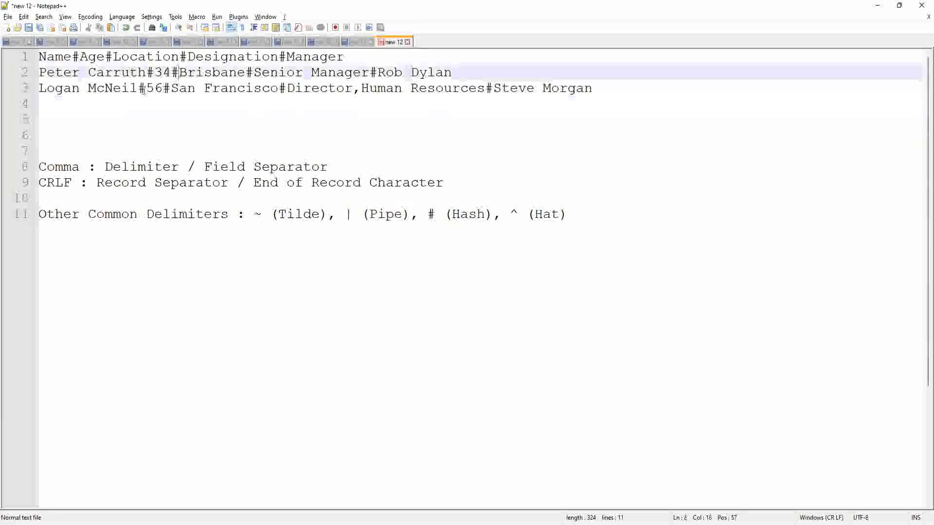
{"action": "left_click", "coordinate": [63, 57]}
{"action": "left_click", "coordinate": [64, 88]}
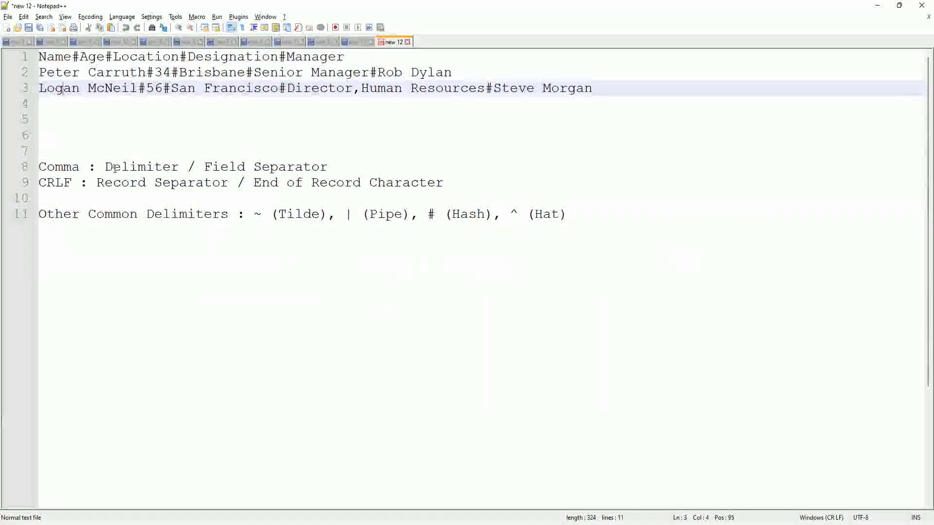
{"action": "left_click", "coordinate": [179, 88]}
{"action": "left_click", "coordinate": [262, 74]}
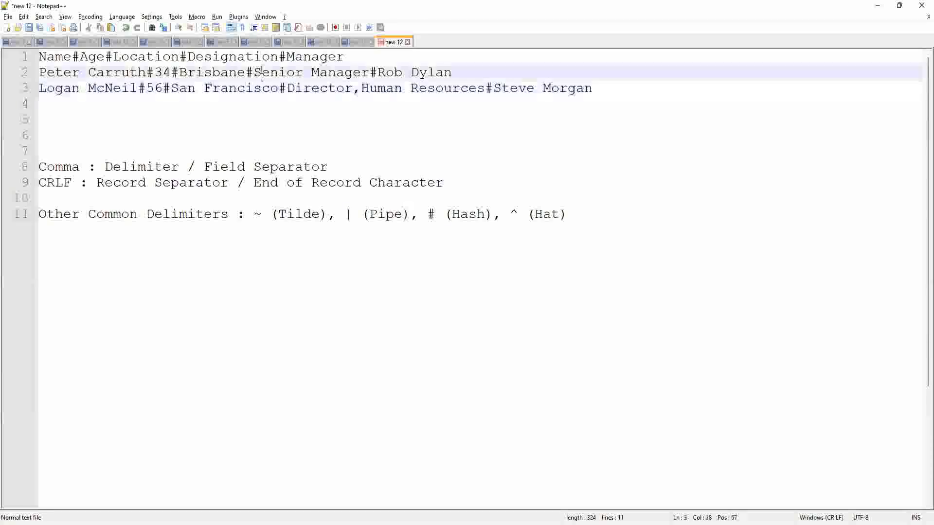
{"action": "left_click", "coordinate": [220, 91]}
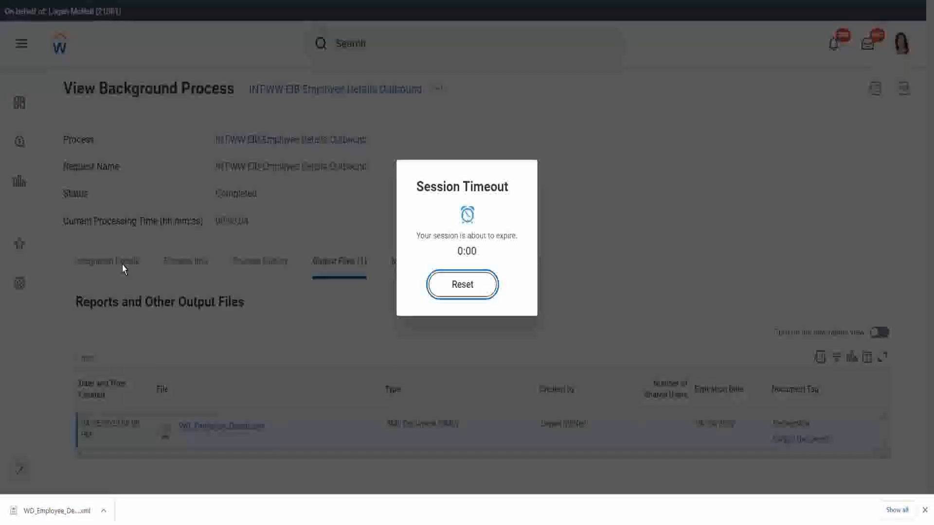
- Switch to Workday and sign back in from the expired session with the username and account password, closing the downloads bar
{"action": "left_click", "coordinate": [464, 285]}
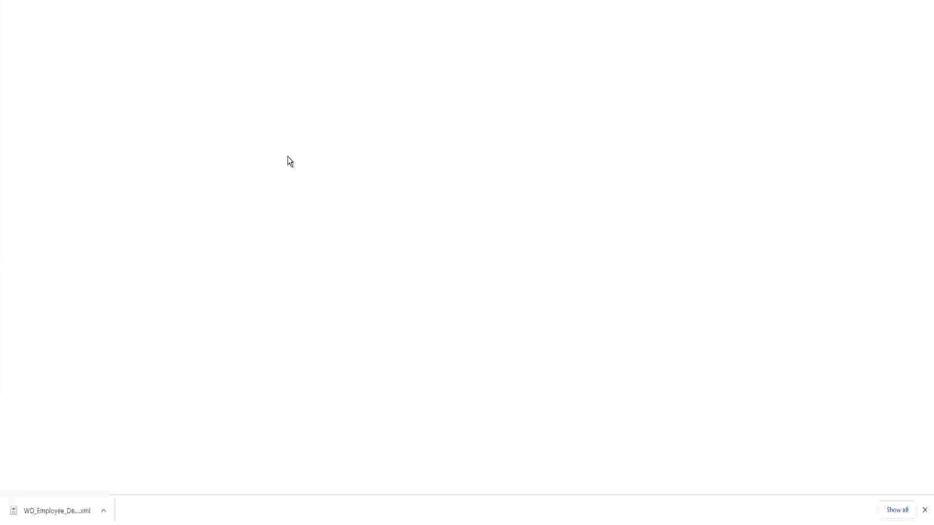
{"action": "key", "text": "ctrl+v"}
{"action": "key", "text": "Tab"}
{"action": "key", "text": "ctrl+v"}
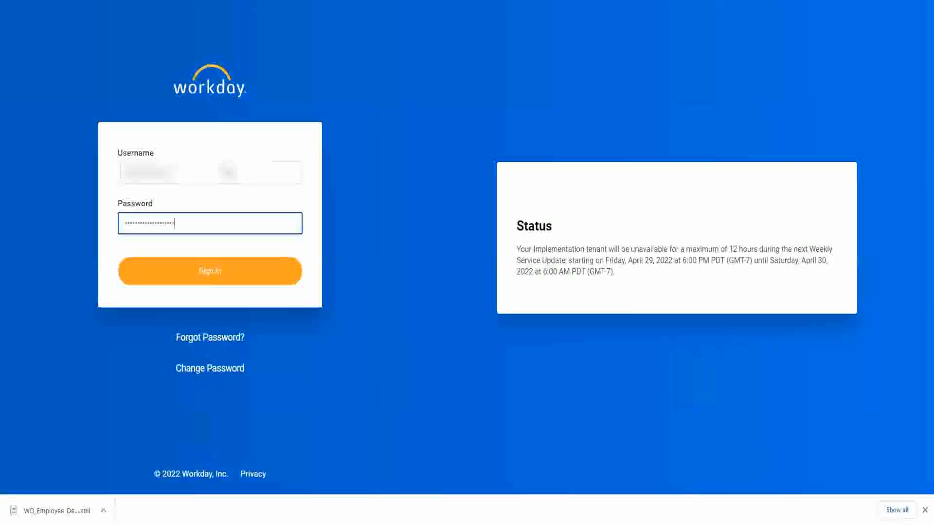
{"action": "left_click", "coordinate": [210, 270]}
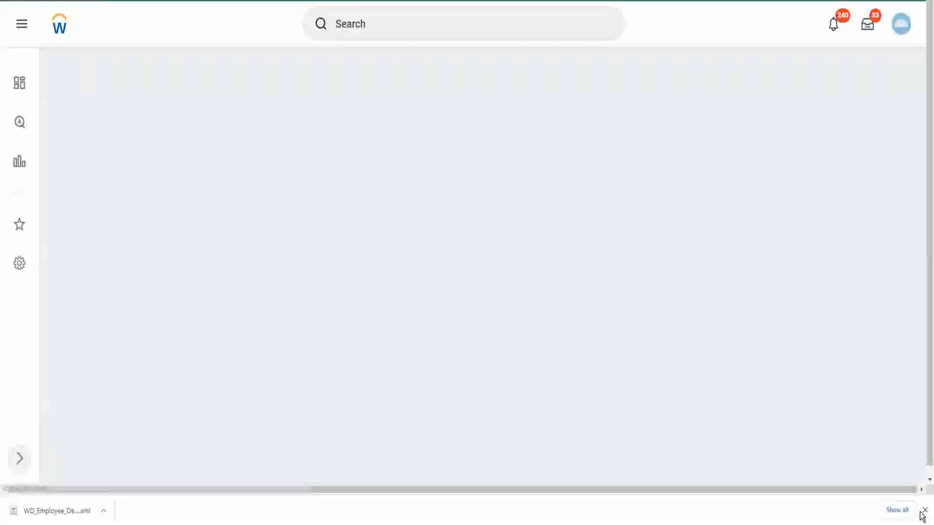
{"action": "left_click", "coordinate": [924, 510]}
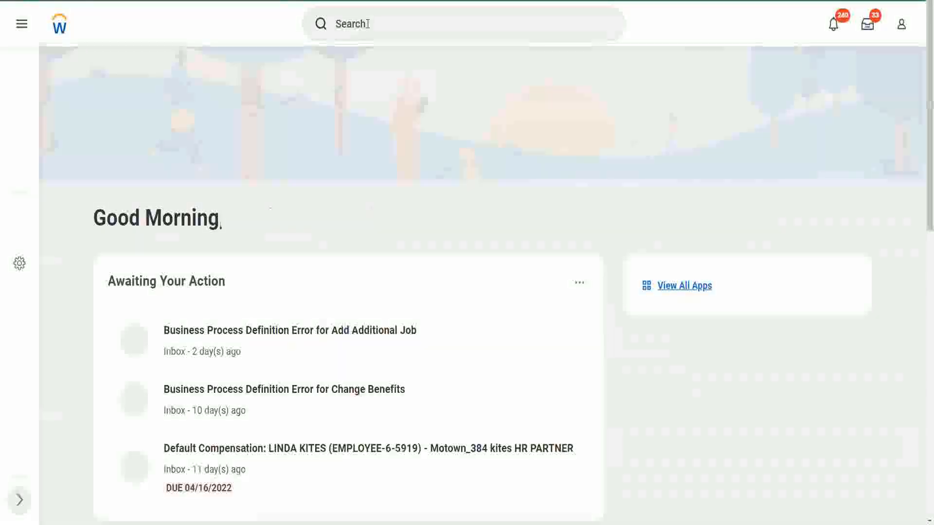
- Search for "intsys: ww" and open the INT-WW-EIB-Employee Details-Outbound integration system
{"action": "left_click", "coordinate": [368, 24]}
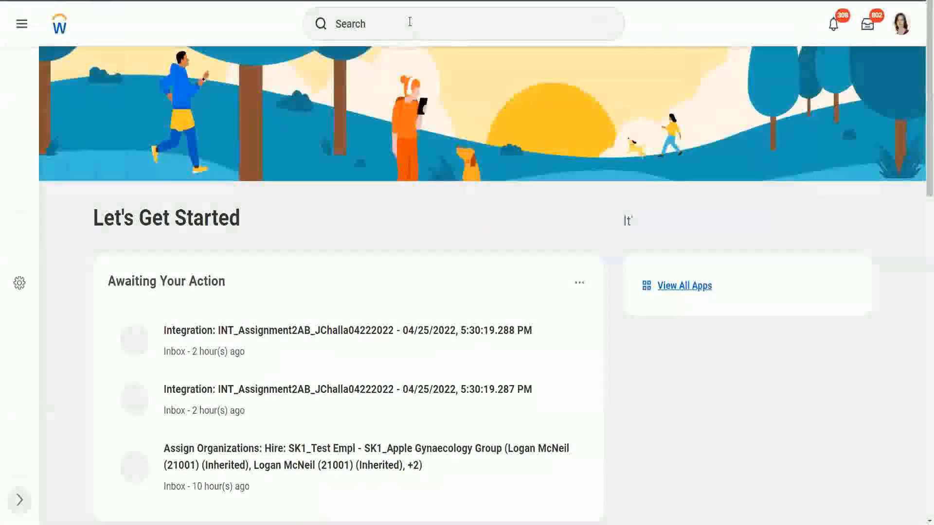
{"action": "left_click", "coordinate": [395, 22]}
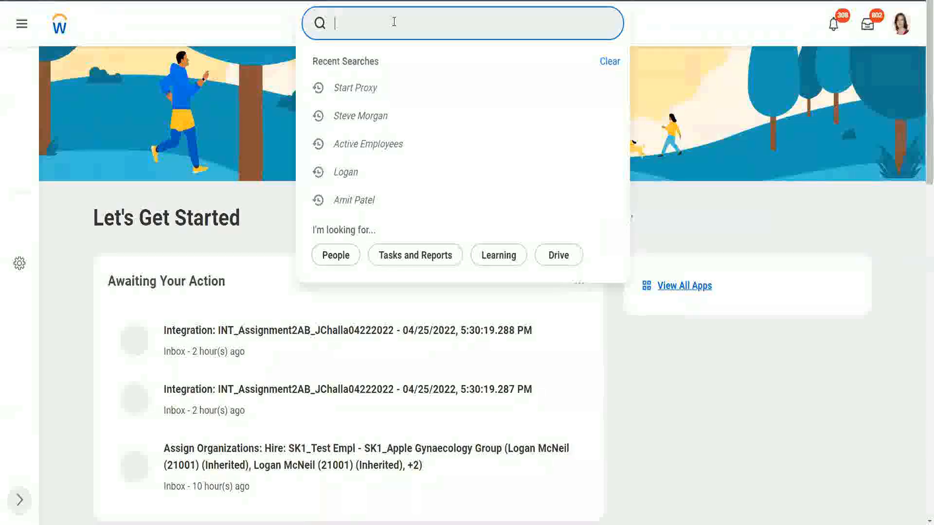
{"action": "type", "text": "int"}
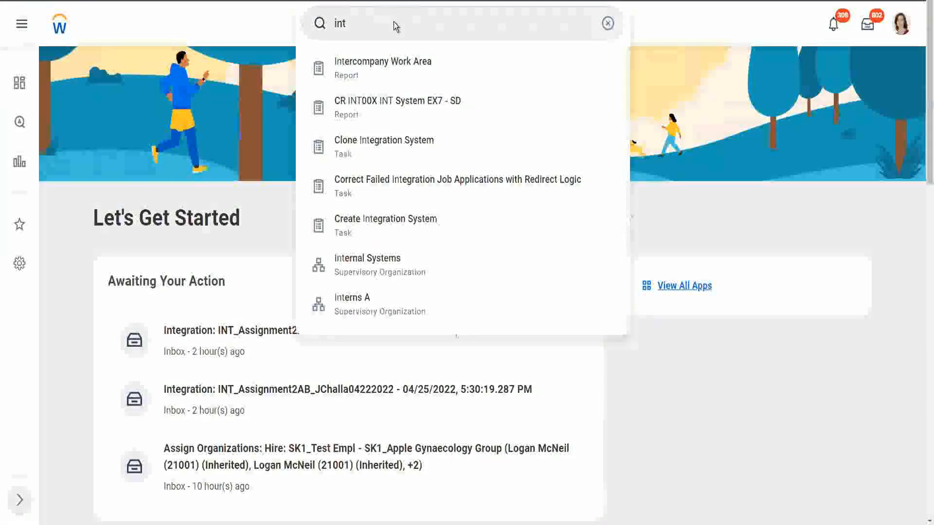
{"action": "left_click", "coordinate": [377, 23]}
{"action": "type", "text": "s"}
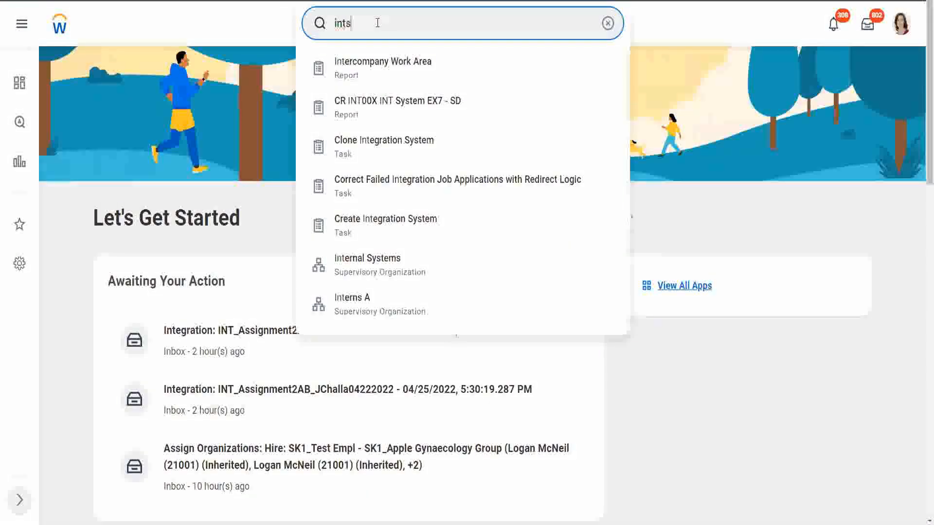
{"action": "type", "text": "ys:"}
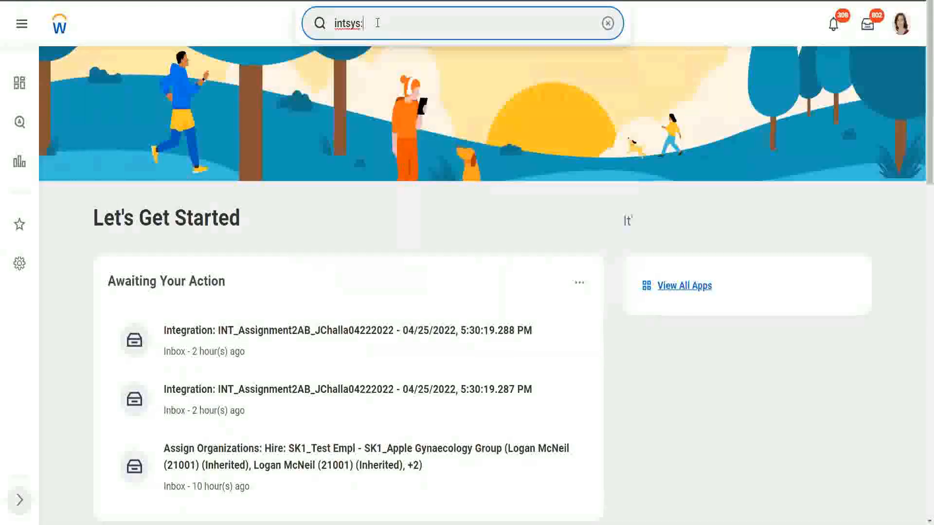
{"action": "type", "text": " ww"}
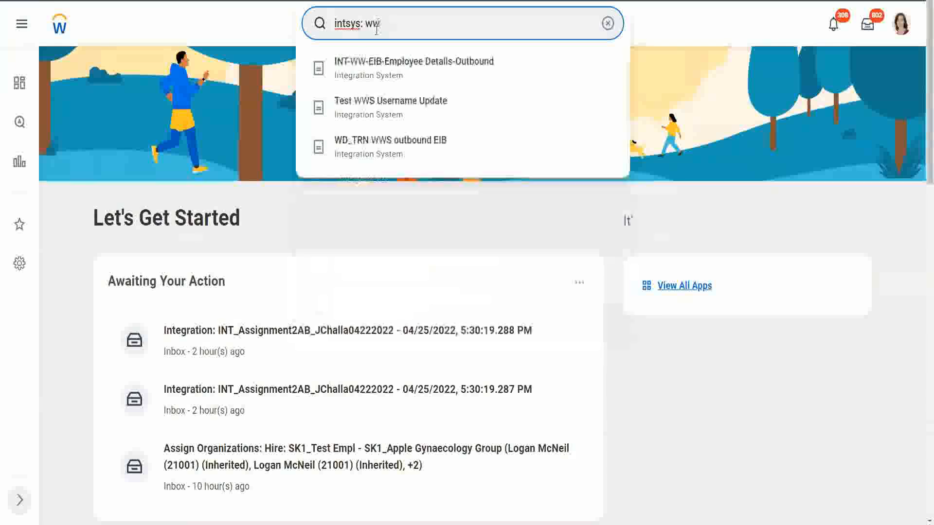
{"action": "left_click", "coordinate": [392, 78]}
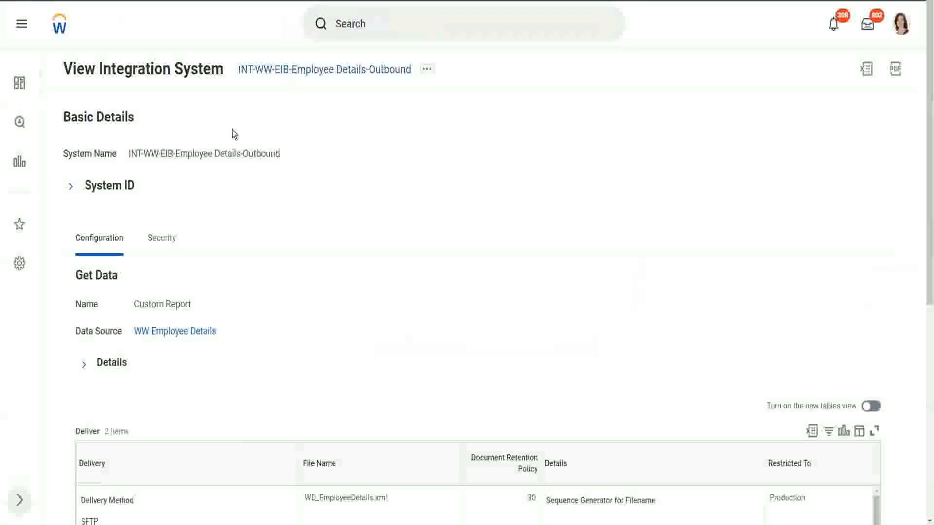
- Highlight "Integration System" in the page title, and search for the task "create int sys"
{"action": "left_click_drag", "start_coordinate": [99, 68], "coordinate": [226, 71]}
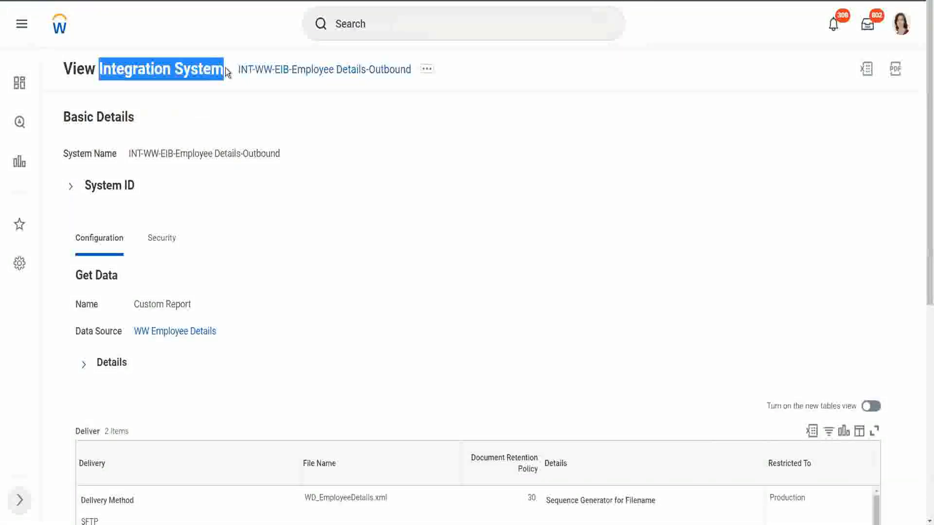
{"action": "left_click", "coordinate": [390, 189]}
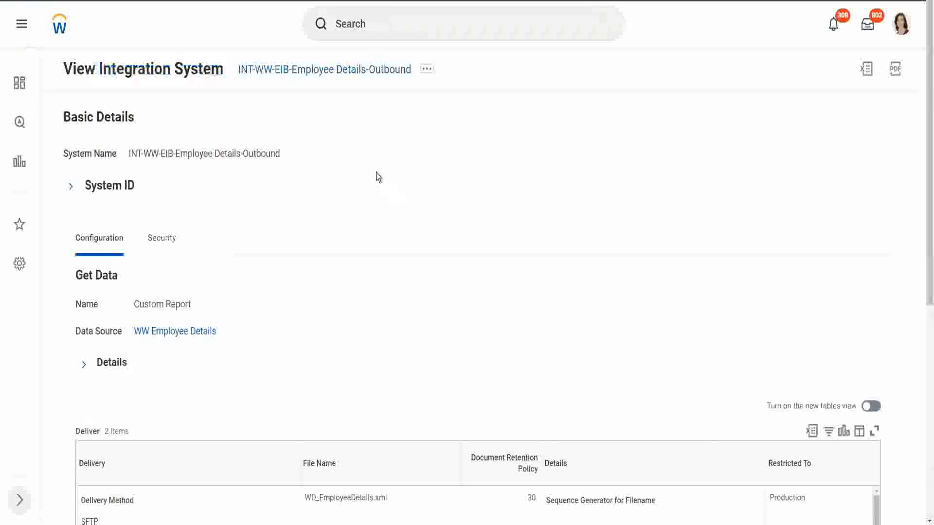
{"action": "left_click", "coordinate": [368, 18]}
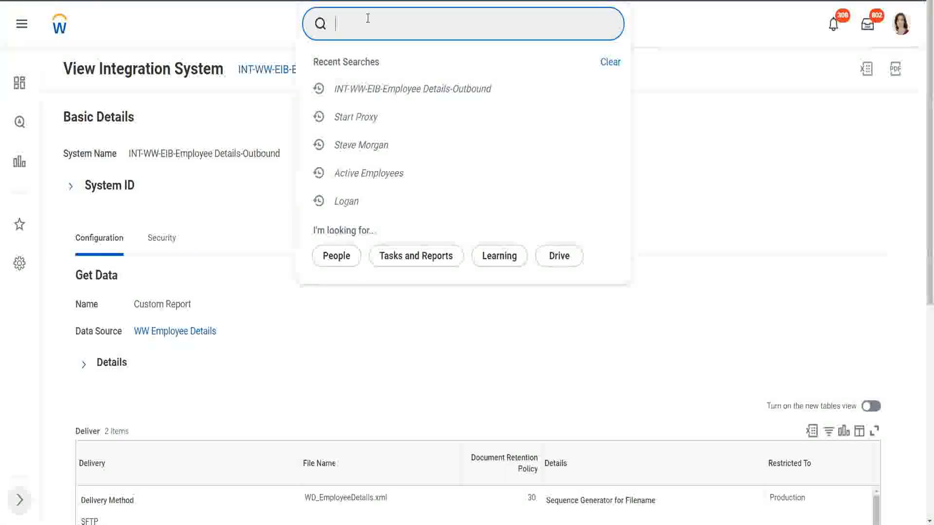
{"action": "type", "text": "create int sys"}
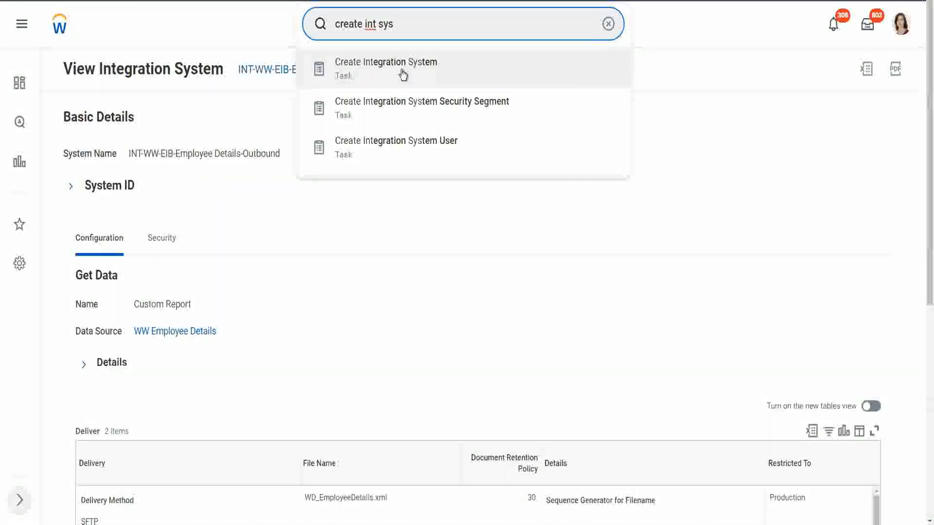
- Change the task search to "create eib" and dismiss the suggestions without opening one
{"action": "left_click_drag", "start_coordinate": [362, 25], "coordinate": [422, 23]}
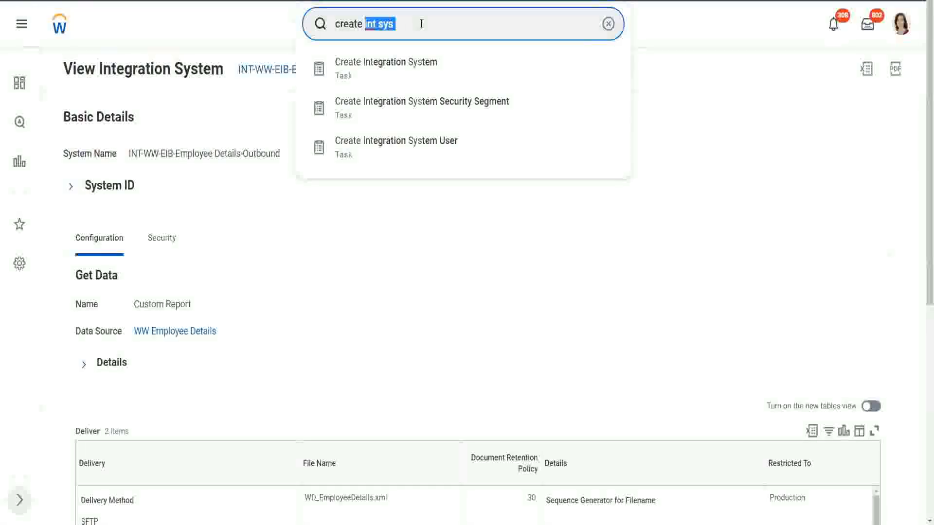
{"action": "type", "text": "eib"}
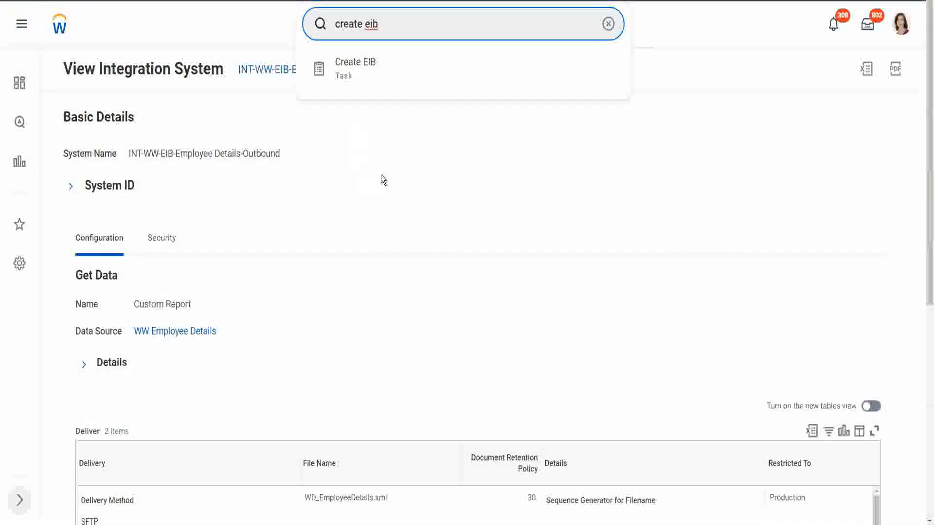
{"action": "left_click", "coordinate": [384, 168]}
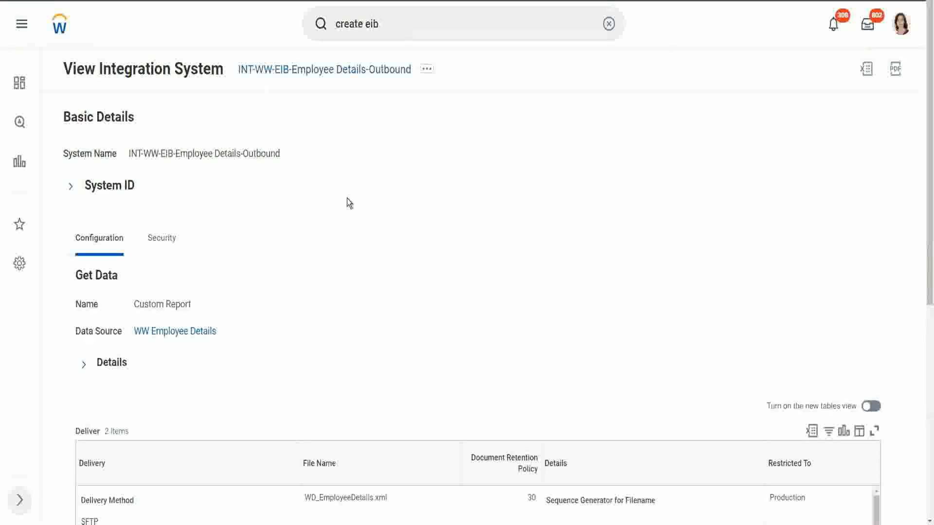
- Open the enterprise interface of INT-WW-EIB-Employee Details-Outbound for editing from its related actions
{"action": "scroll", "coordinate": [346, 199], "scroll_direction": "down", "scroll_amount": 3}
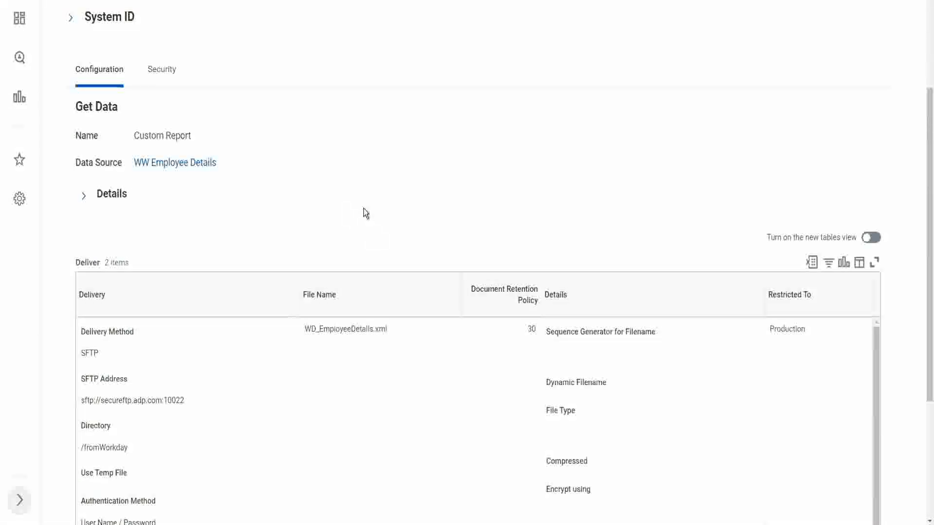
{"action": "scroll", "coordinate": [366, 214], "scroll_direction": "up", "scroll_amount": 3}
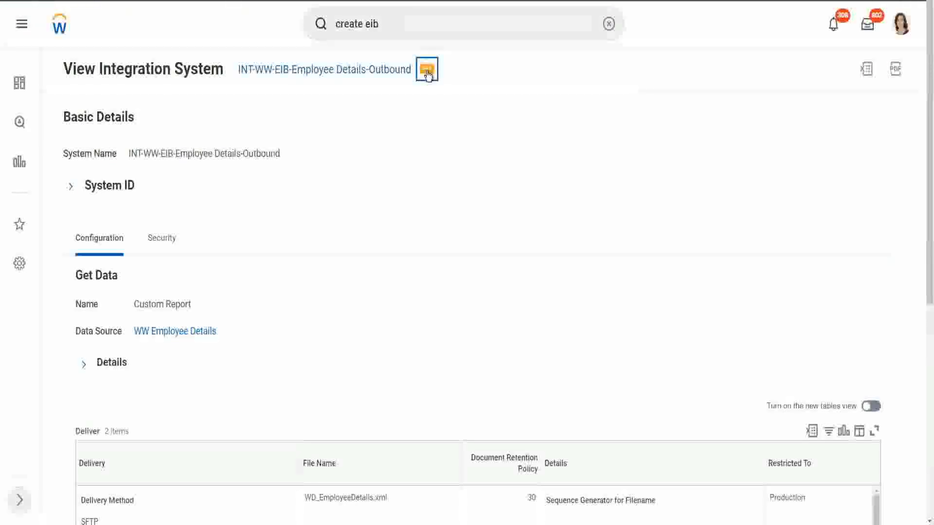
{"action": "left_click", "coordinate": [426, 70]}
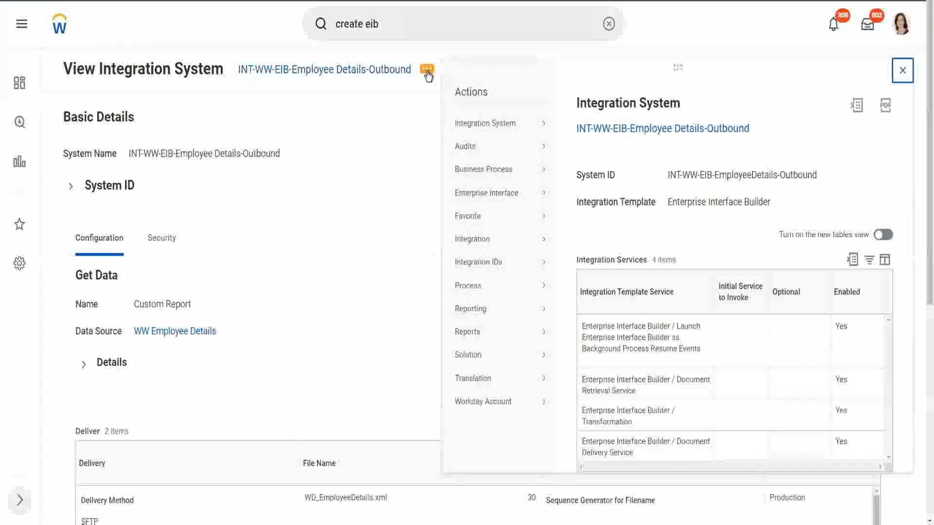
{"action": "mouse_move", "coordinate": [485, 200]}
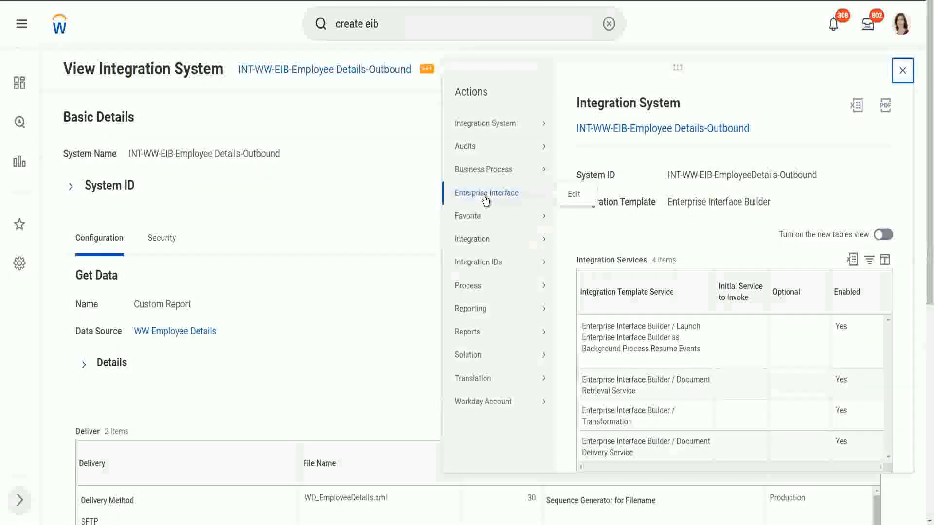
{"action": "left_click", "coordinate": [577, 195]}
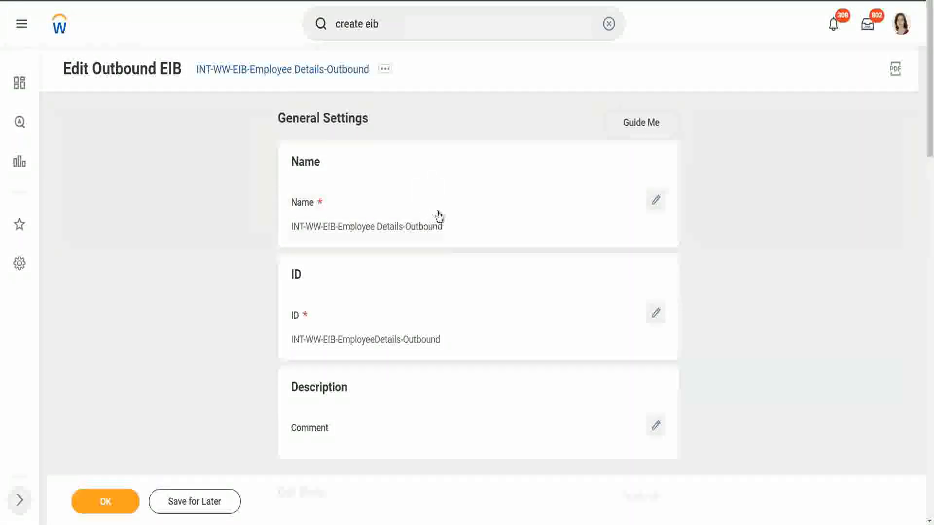
- Set the Alternate Output Format in the Get Data source details to CSV and accept the section's changes
{"action": "scroll", "coordinate": [411, 247], "scroll_direction": "down", "scroll_amount": 5}
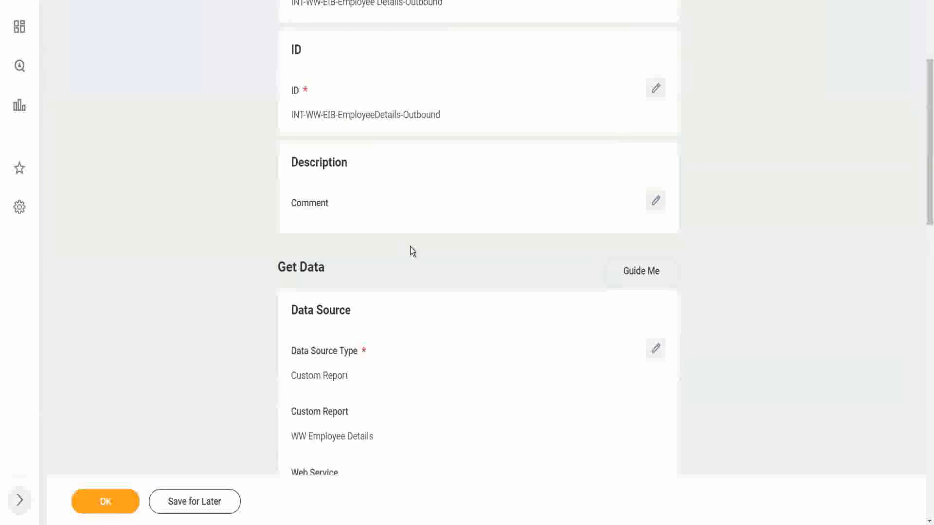
{"action": "scroll", "coordinate": [410, 247], "scroll_direction": "down", "scroll_amount": 5}
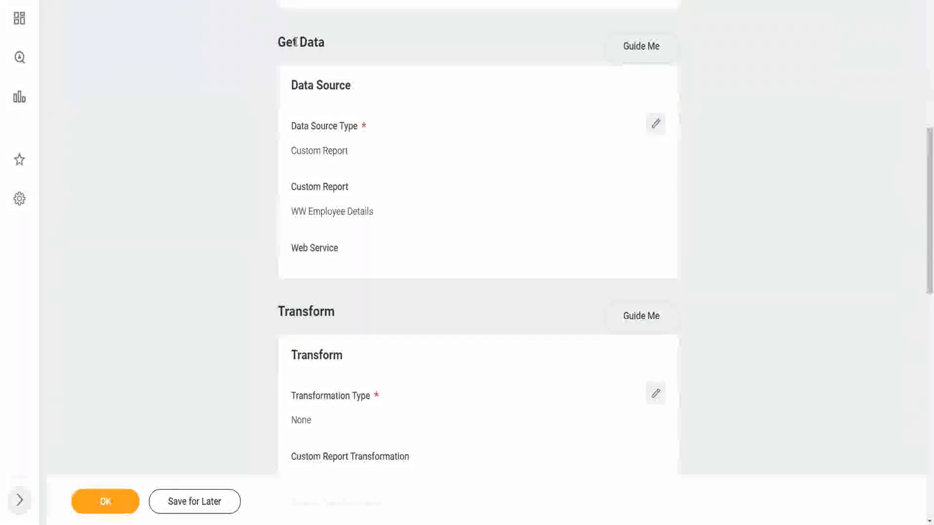
{"action": "left_click", "coordinate": [656, 124]}
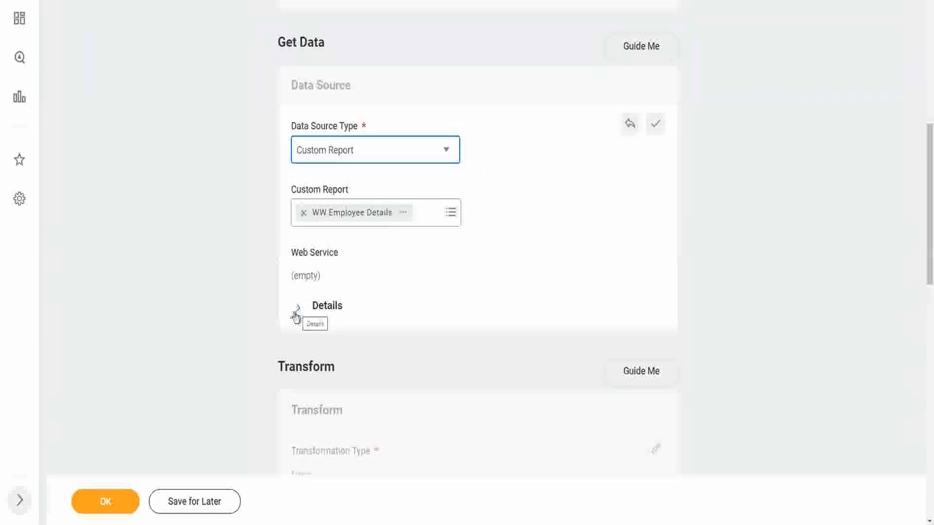
{"action": "left_click", "coordinate": [299, 310]}
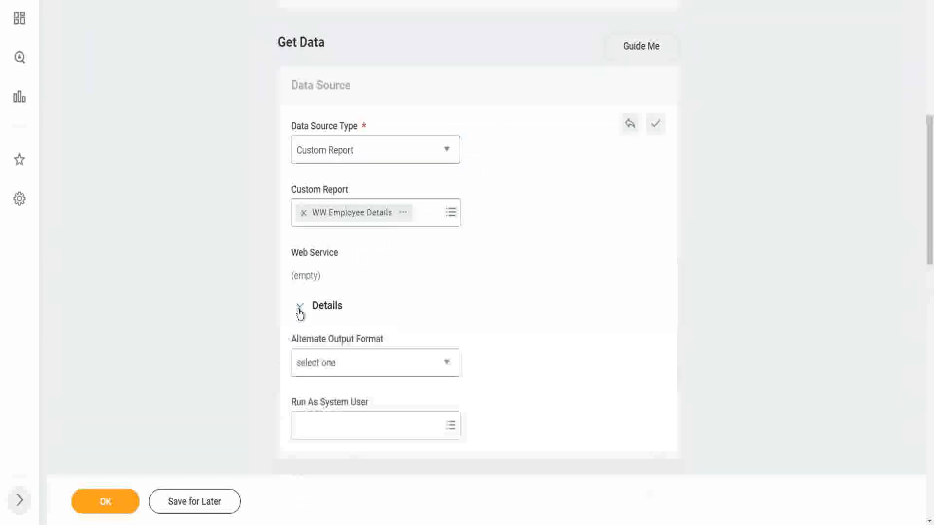
{"action": "scroll", "coordinate": [436, 267], "scroll_direction": "down", "scroll_amount": 3}
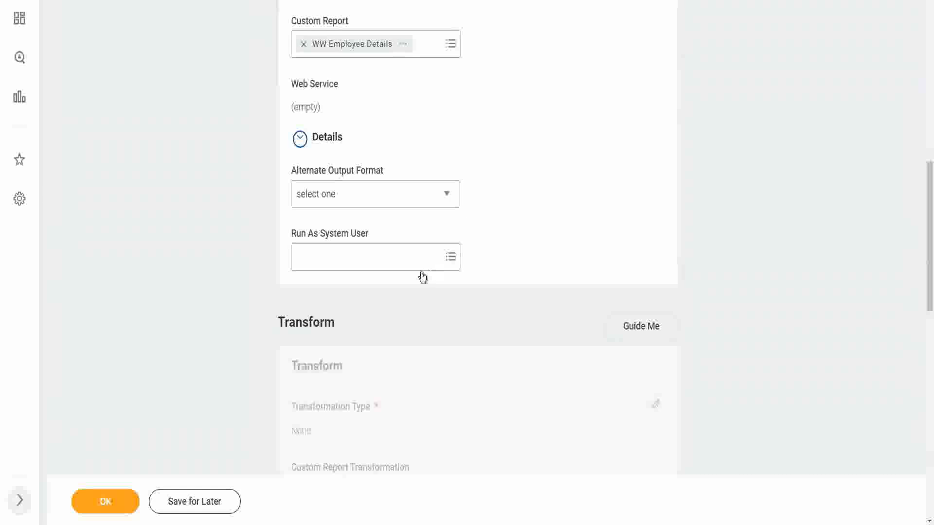
{"action": "left_click", "coordinate": [348, 196]}
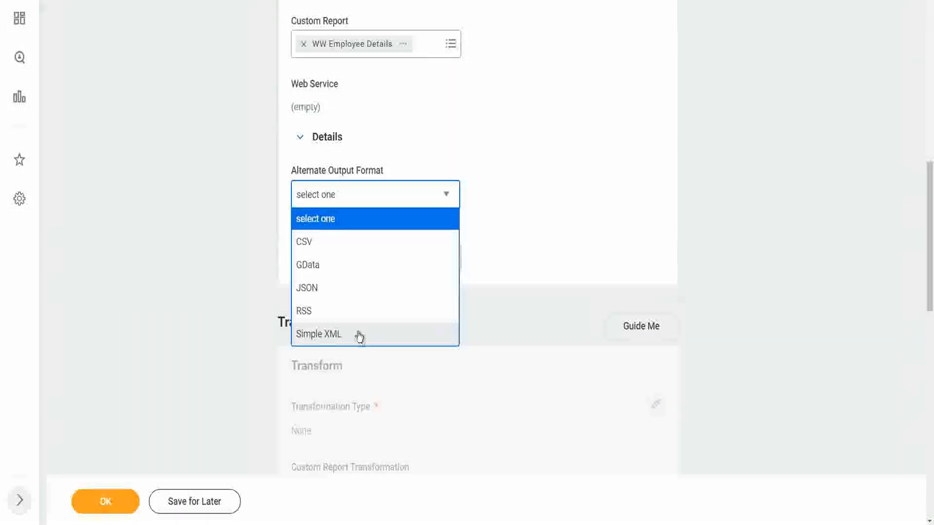
{"action": "left_click", "coordinate": [348, 244]}
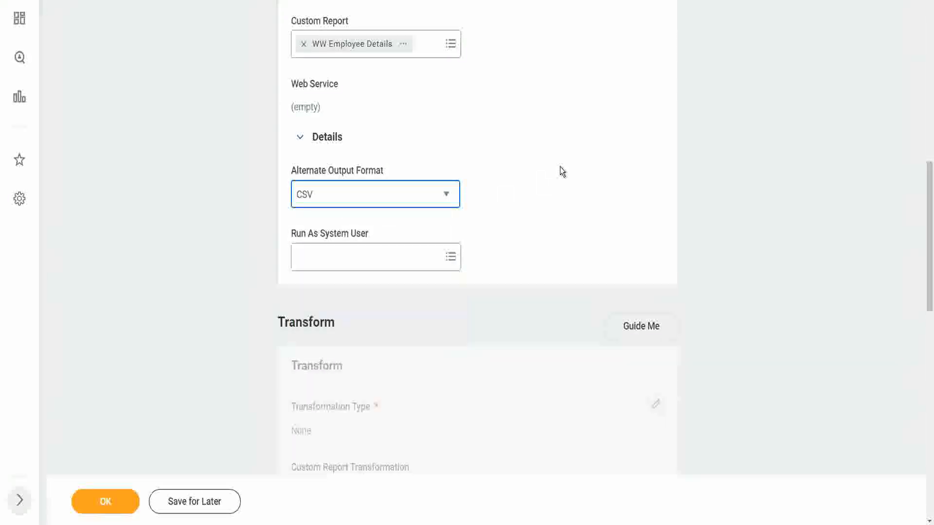
{"action": "scroll", "coordinate": [559, 168], "scroll_direction": "up", "scroll_amount": 1}
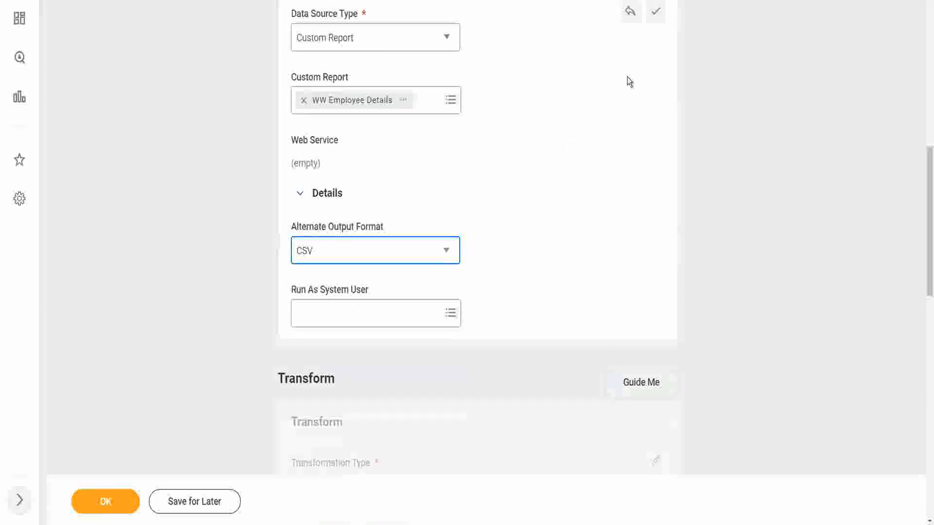
{"action": "left_click", "coordinate": [656, 13]}
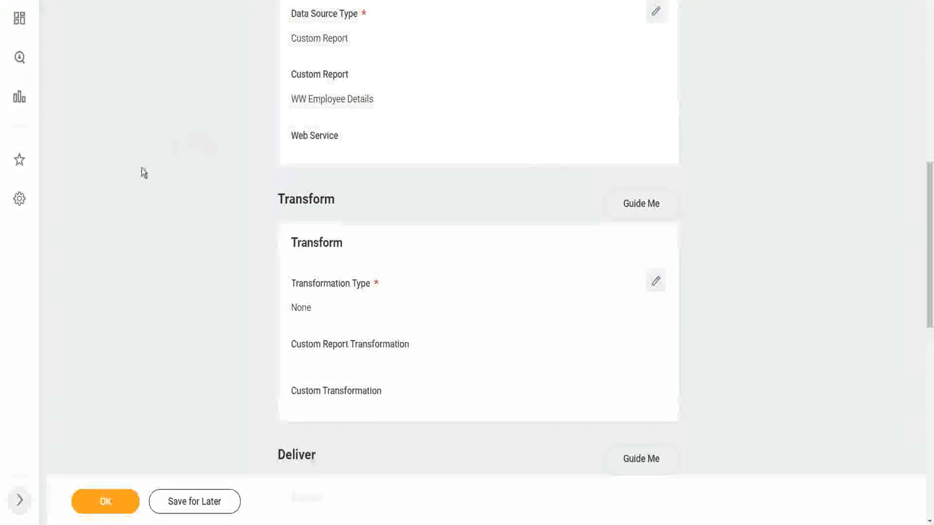
- Review the Enterprise Interface entry in the integration system's related actions and dismiss them
{"action": "scroll", "coordinate": [141, 171], "scroll_direction": "up", "scroll_amount": 10}
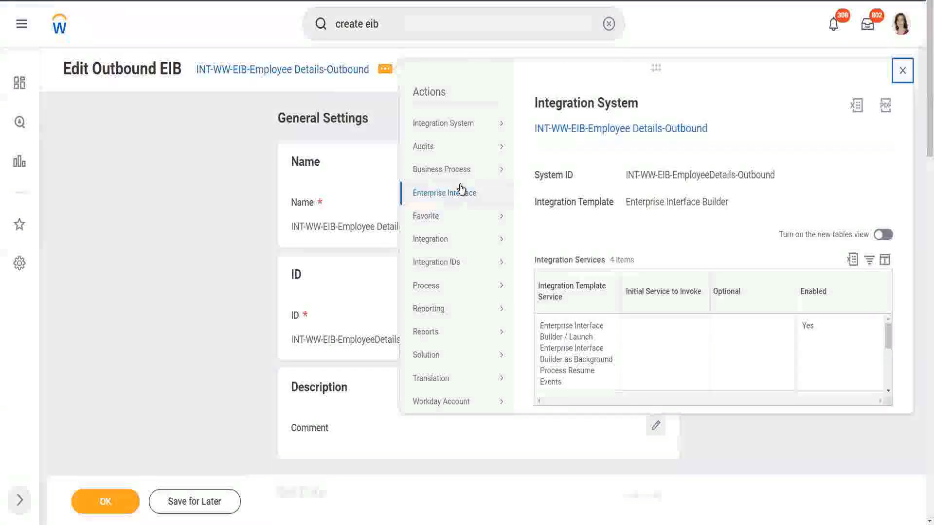
{"action": "mouse_move", "coordinate": [461, 191]}
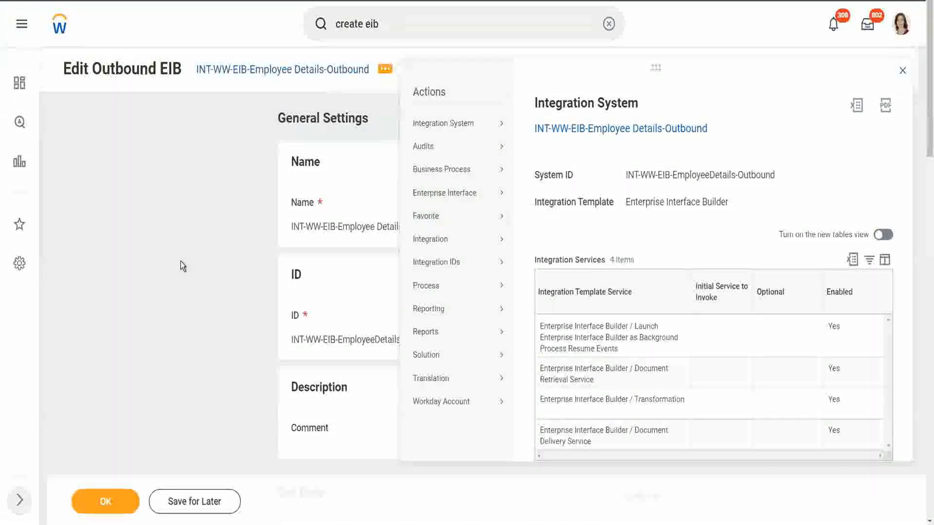
{"action": "scroll", "coordinate": [179, 262], "scroll_direction": "down", "scroll_amount": 1}
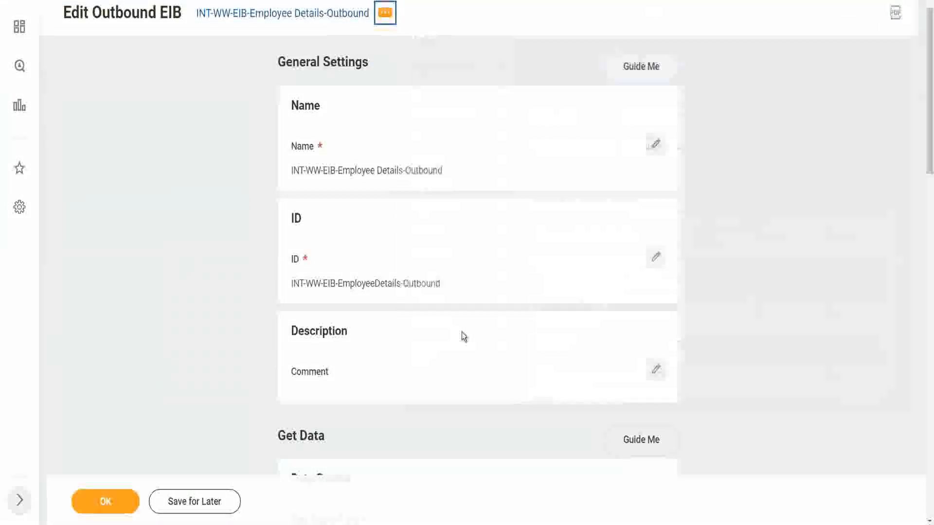
- Reopen the Get Data source details to check the Alternate Output Format, and close the section
{"action": "scroll", "coordinate": [464, 336], "scroll_direction": "down", "scroll_amount": 4}
{"action": "left_click", "coordinate": [656, 294]}
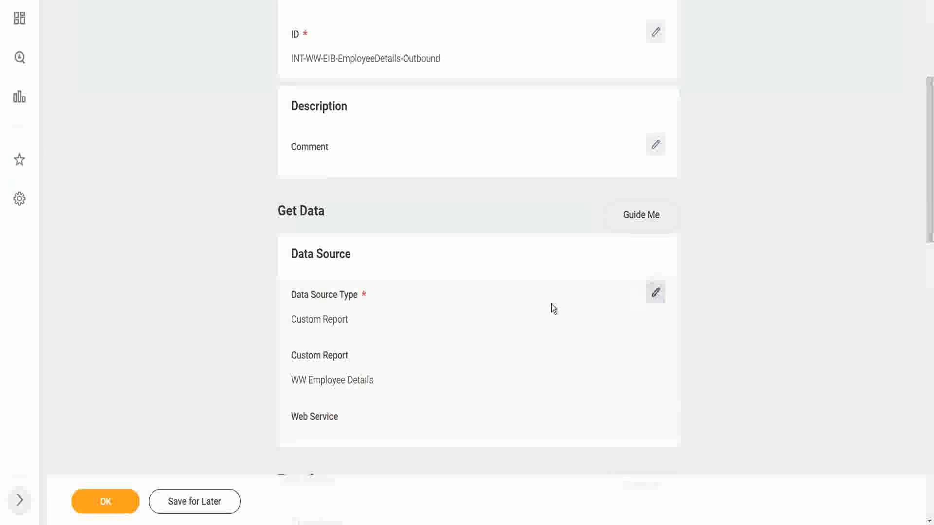
{"action": "scroll", "coordinate": [360, 332], "scroll_direction": "down", "scroll_amount": 3}
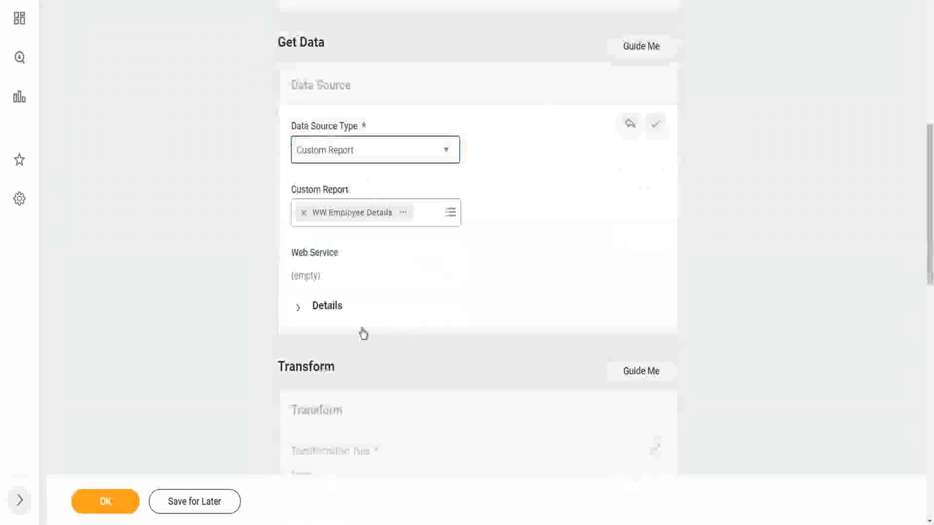
{"action": "left_click", "coordinate": [299, 311]}
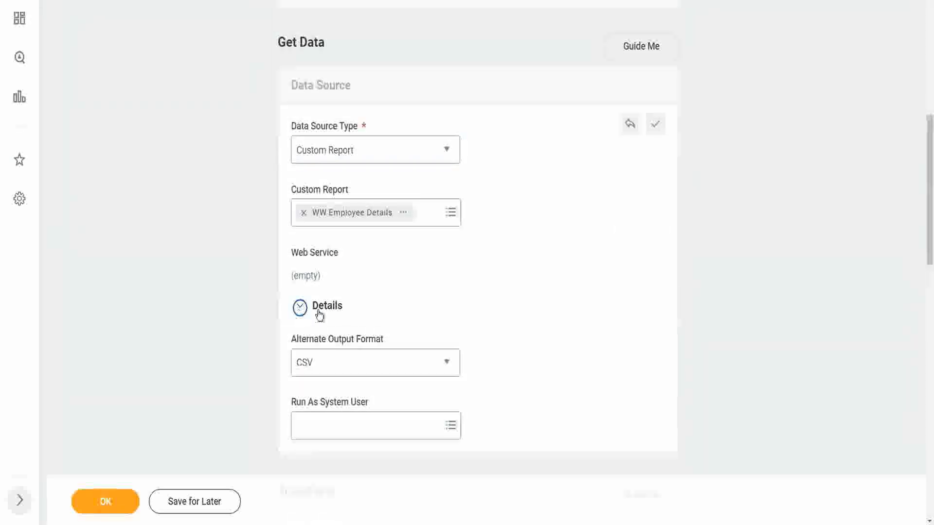
{"action": "scroll", "coordinate": [385, 296], "scroll_direction": "down", "scroll_amount": 2}
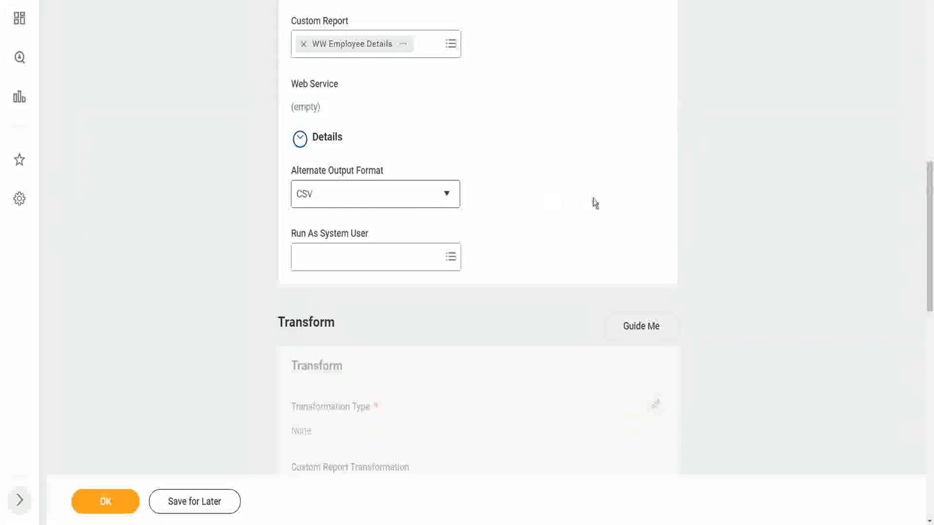
{"action": "scroll", "coordinate": [594, 198], "scroll_direction": "up", "scroll_amount": 3}
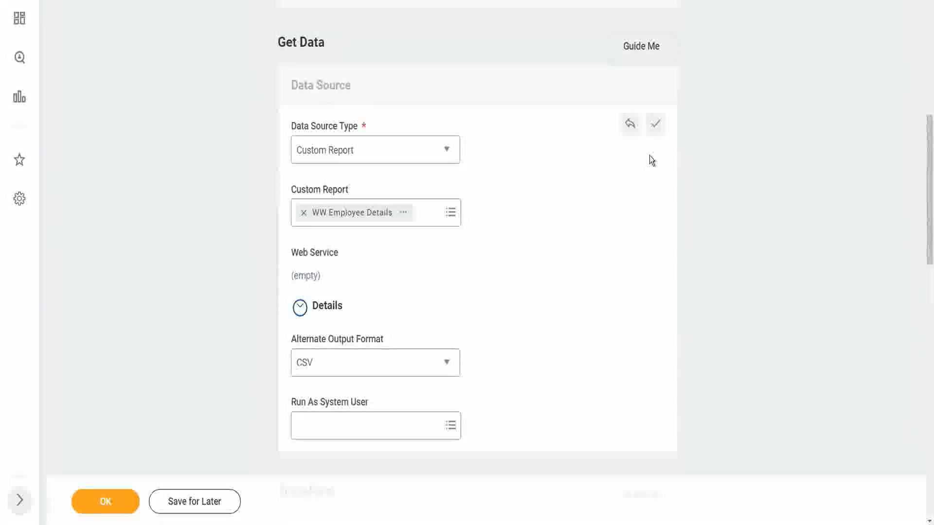
{"action": "left_click", "coordinate": [654, 125]}
- Set the Workday Attachment delivery's file name to WD_Employee_Details.csv, accept the row and save the integration
{"action": "scroll", "coordinate": [539, 255], "scroll_direction": "down", "scroll_amount": 3}
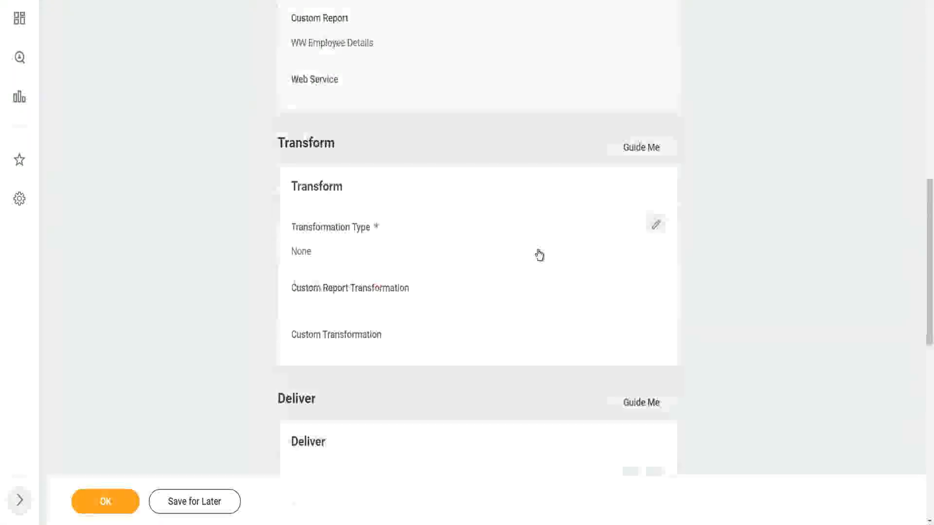
{"action": "scroll", "coordinate": [539, 255], "scroll_direction": "down", "scroll_amount": 1}
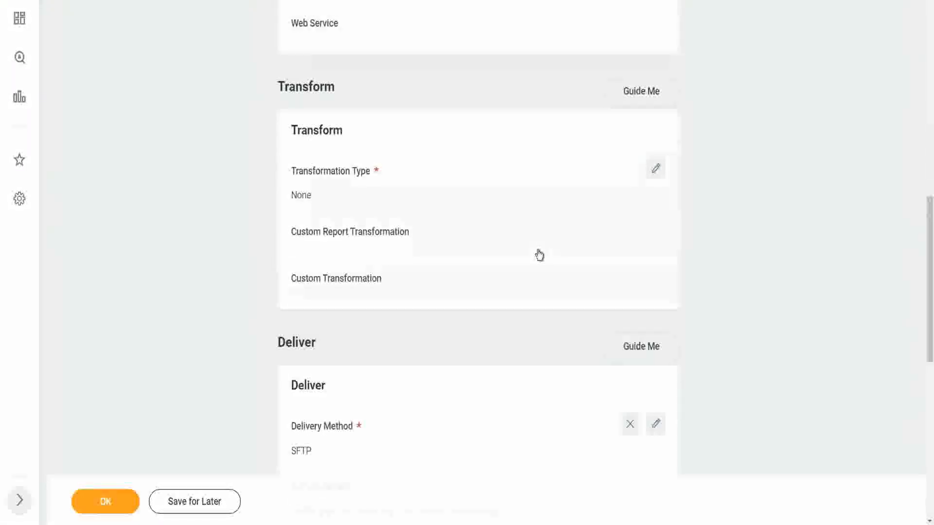
{"action": "scroll", "coordinate": [539, 255], "scroll_direction": "down", "scroll_amount": 4}
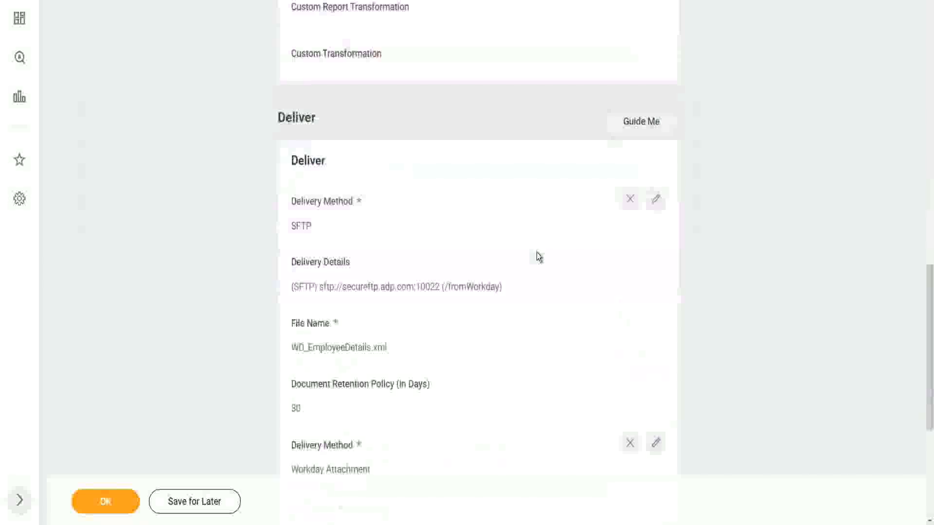
{"action": "scroll", "coordinate": [539, 257], "scroll_direction": "down", "scroll_amount": 5}
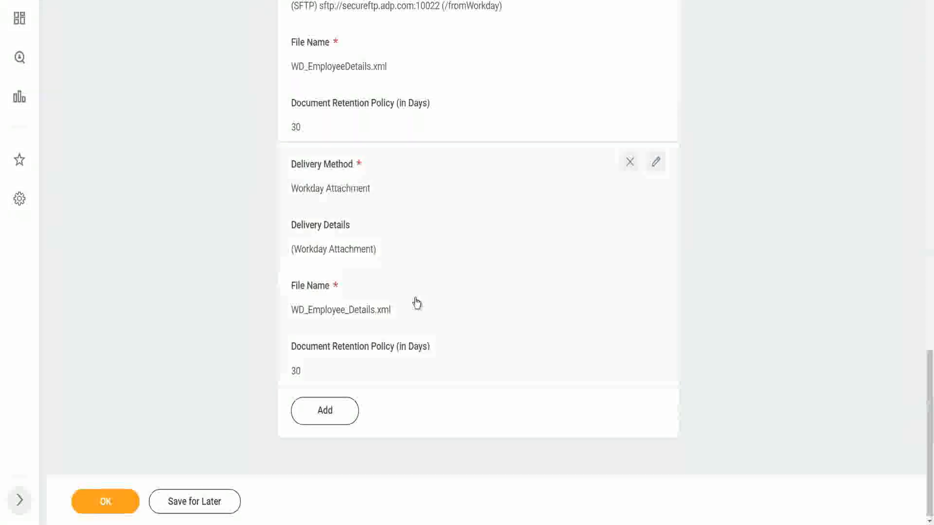
{"action": "left_click", "coordinate": [656, 163]}
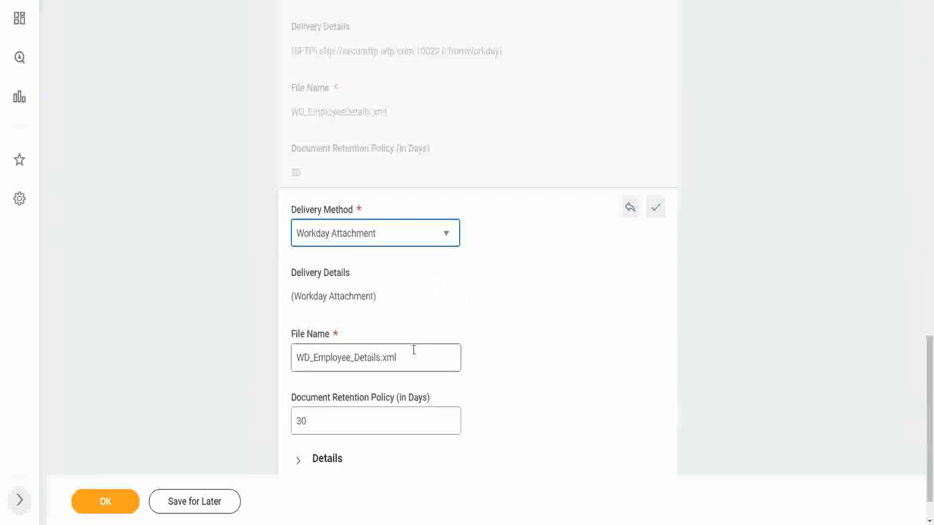
{"action": "left_click", "coordinate": [412, 352]}
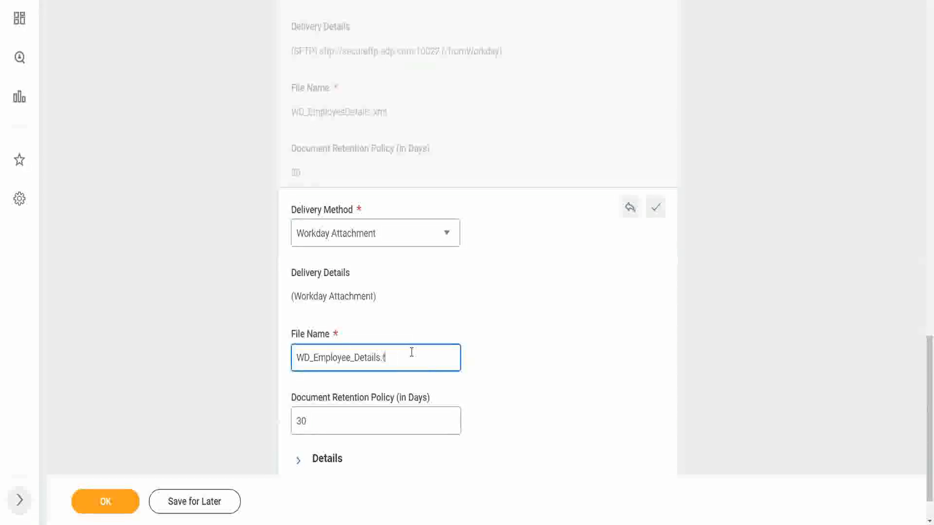
{"action": "type", "text": "tx"}
{"action": "key", "text": "BackSpace"}
{"action": "key", "text": "BackSpace"}
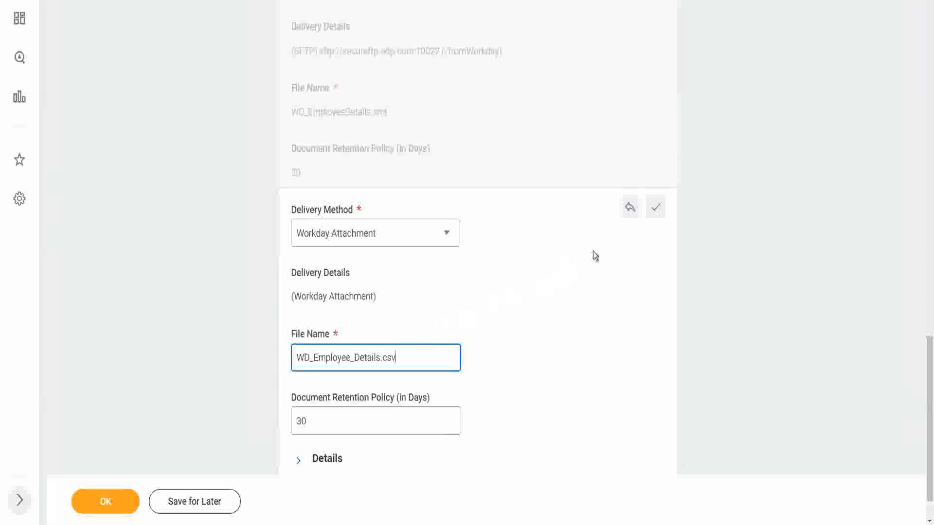
{"action": "left_click", "coordinate": [656, 210]}
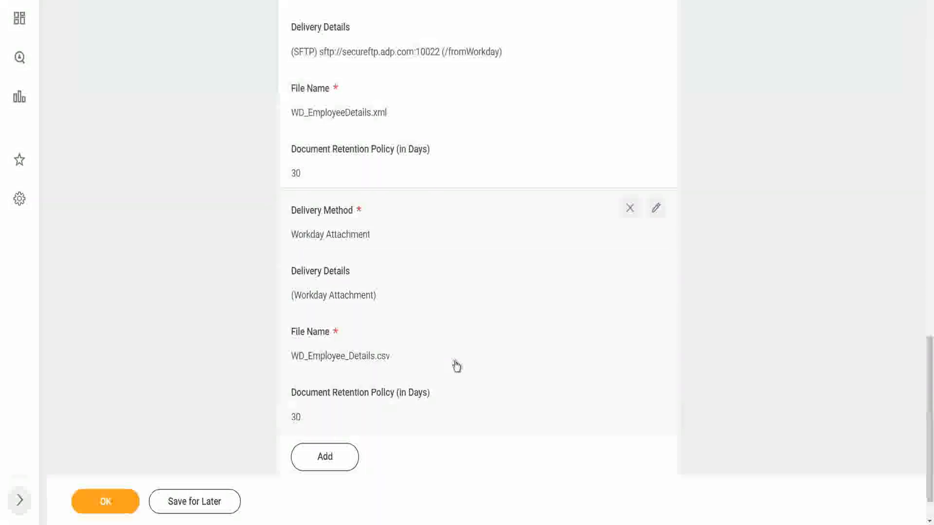
{"action": "left_click", "coordinate": [113, 505]}
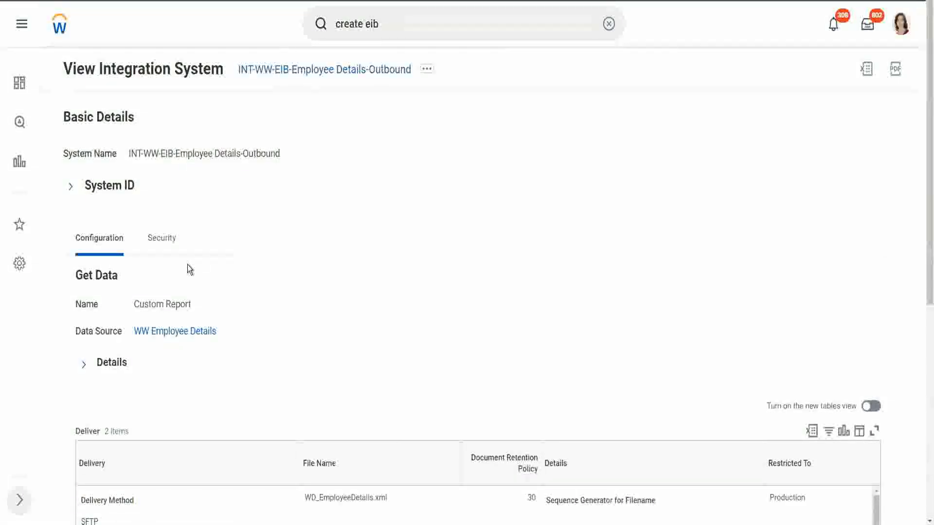
- Review the saved integration's Alternate Output Format in the Get Data details and the Workday Attachment's file name in the Deliver table
{"action": "scroll", "coordinate": [299, 226], "scroll_direction": "down", "scroll_amount": 5}
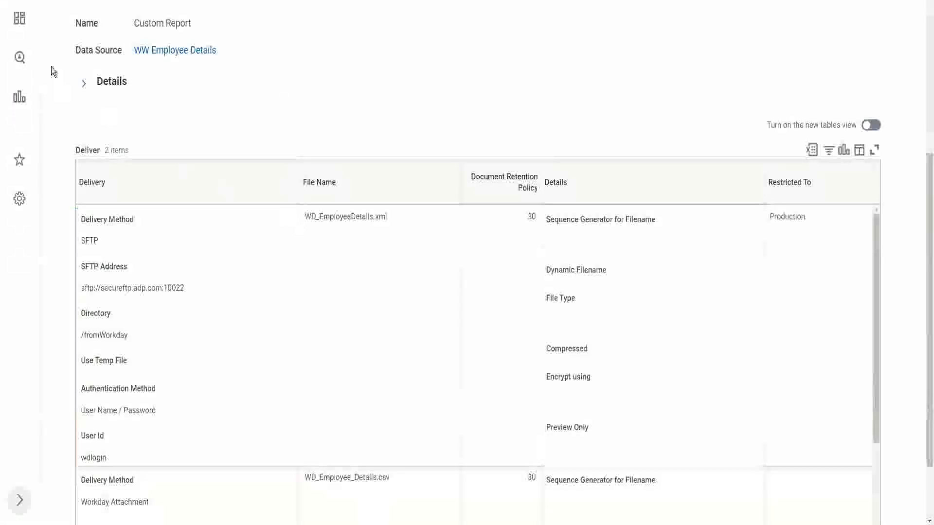
{"action": "left_click", "coordinate": [84, 87]}
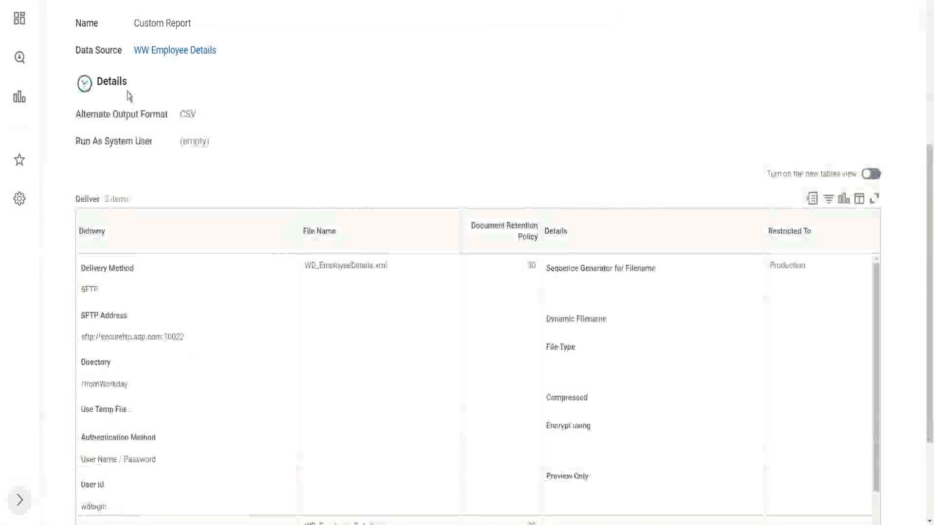
{"action": "left_click_drag", "start_coordinate": [181, 113], "coordinate": [194, 112]}
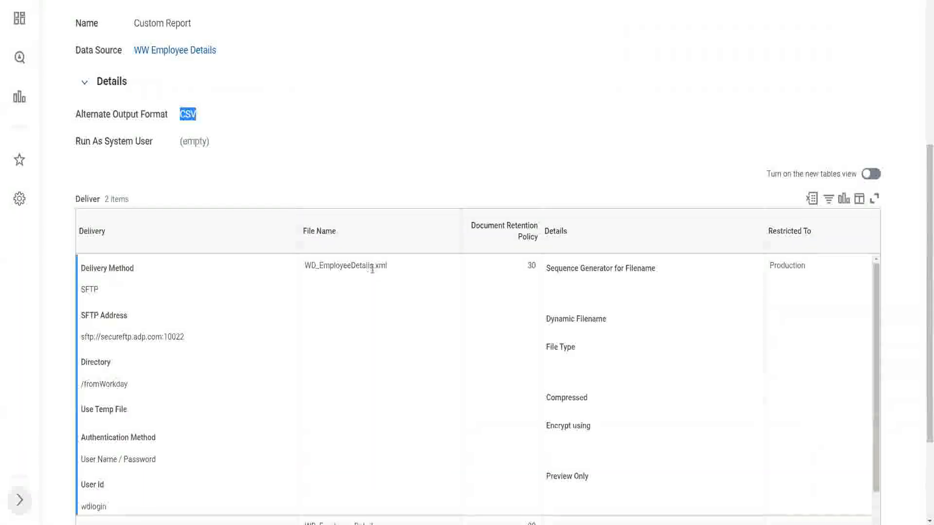
{"action": "scroll", "coordinate": [379, 292], "scroll_direction": "down", "scroll_amount": 3}
{"action": "left_click_drag", "start_coordinate": [391, 377], "coordinate": [306, 377]}
{"action": "left_click", "coordinate": [316, 97]}
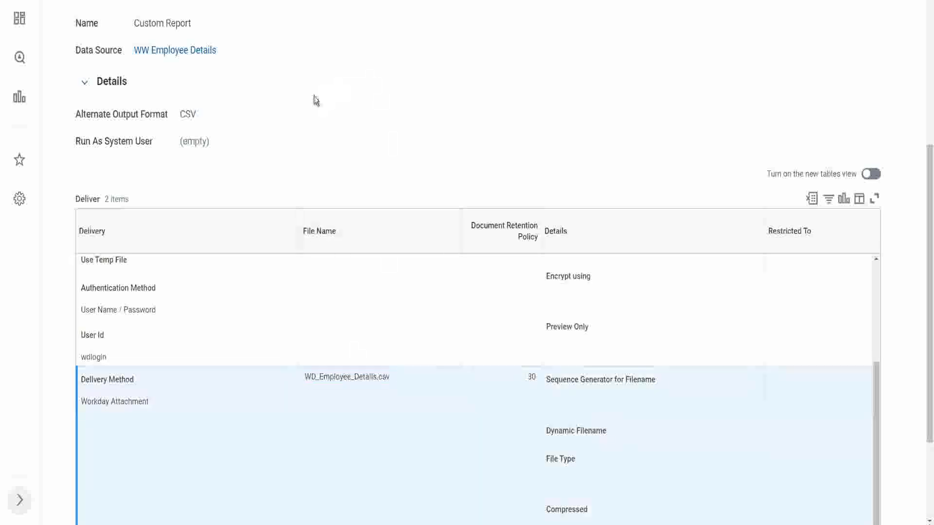
- Launch INT-WW-EIB-Employee Details-Outbound from its related actions and refresh the background process until it completes
{"action": "scroll", "coordinate": [317, 95], "scroll_direction": "up", "scroll_amount": 1}
{"action": "scroll", "coordinate": [317, 95], "scroll_direction": "up", "scroll_amount": 5}
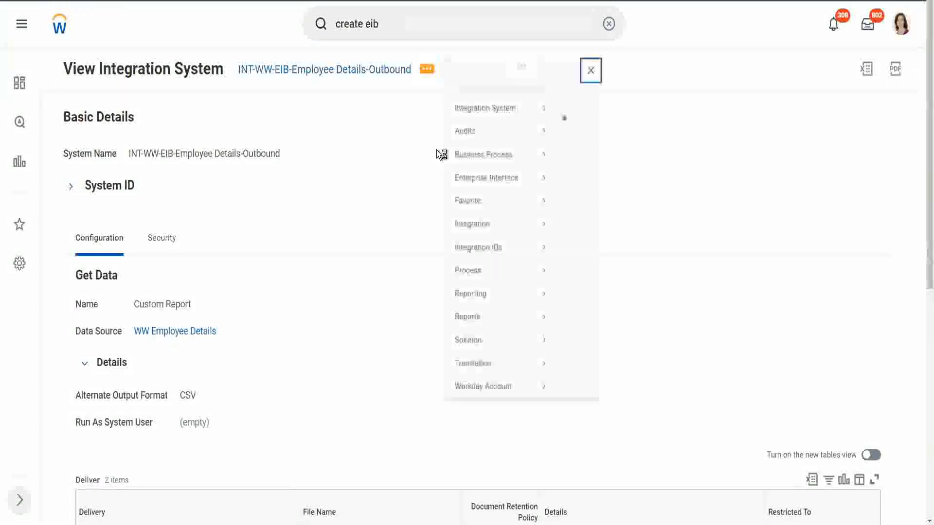
{"action": "mouse_move", "coordinate": [474, 239]}
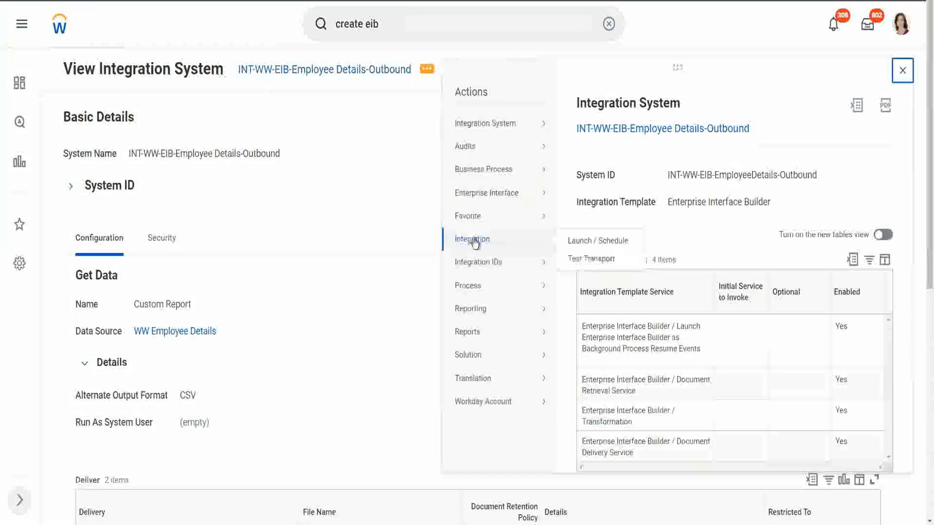
{"action": "left_click", "coordinate": [594, 241]}
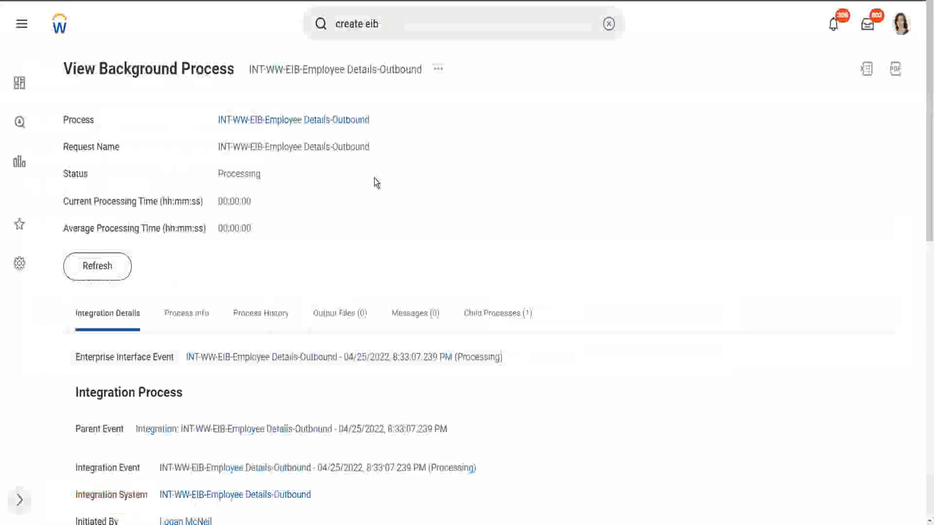
{"action": "left_click", "coordinate": [109, 275]}
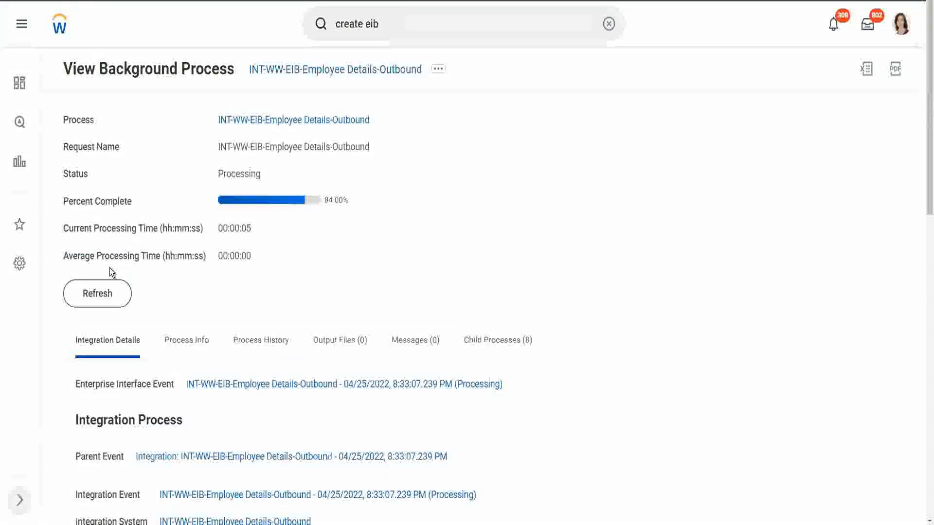
{"action": "left_click", "coordinate": [98, 292]}
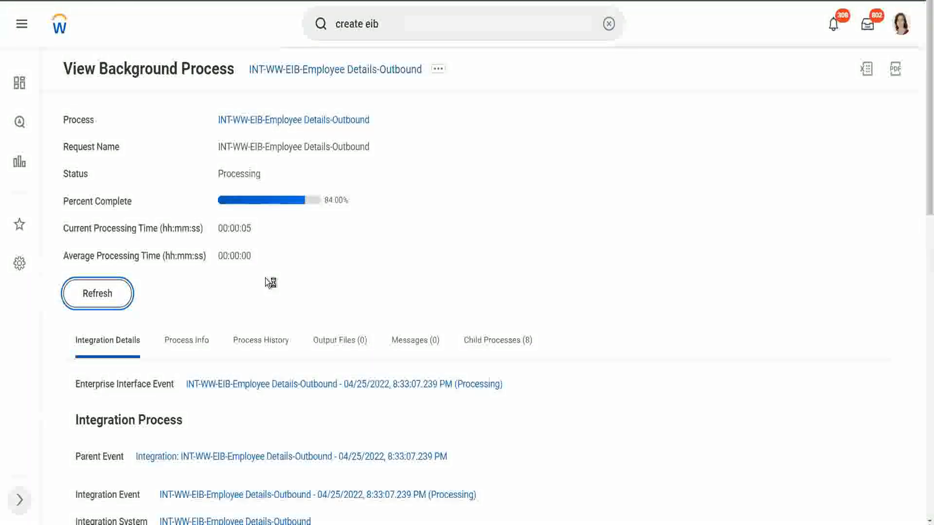
{"action": "left_click", "coordinate": [101, 298]}
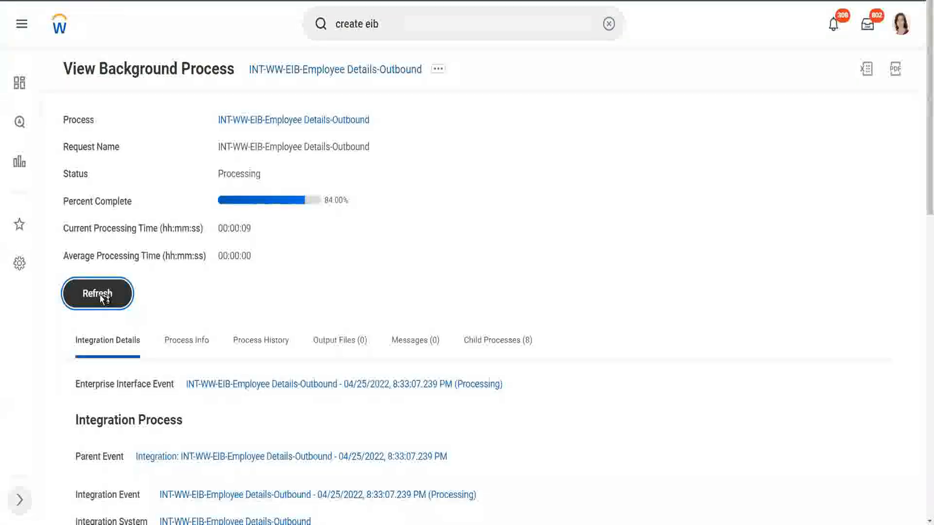
{"action": "left_click", "coordinate": [100, 295]}
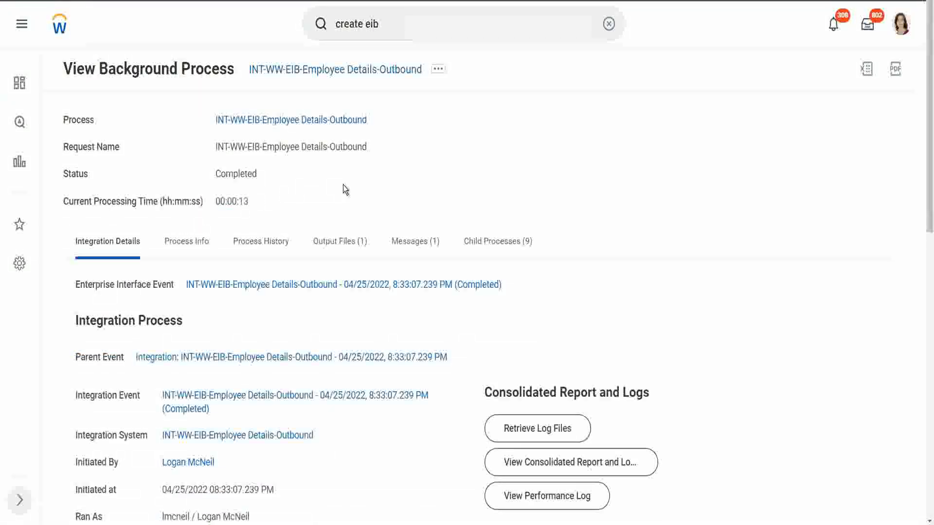
- Download WD_Employee_Details.csv from the process's output files and show it in its folder
{"action": "left_click", "coordinate": [348, 249]}
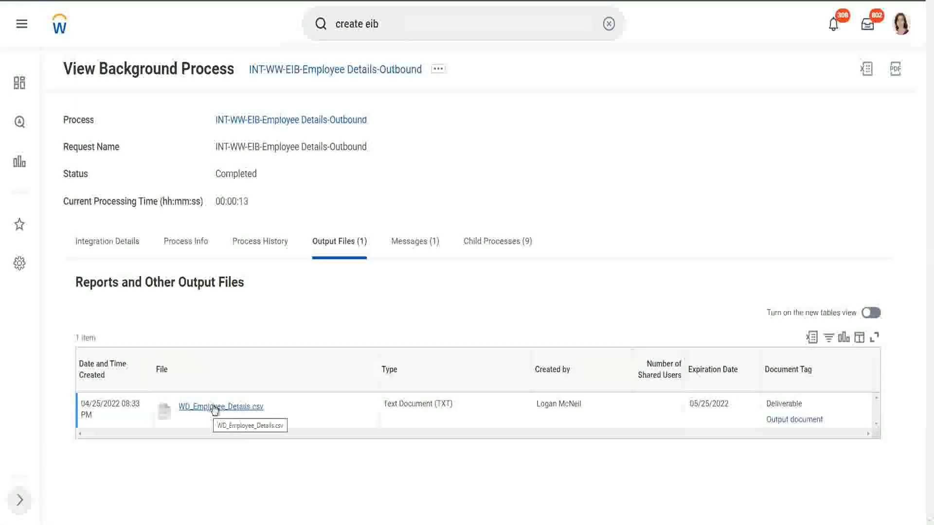
{"action": "left_click", "coordinate": [210, 409]}
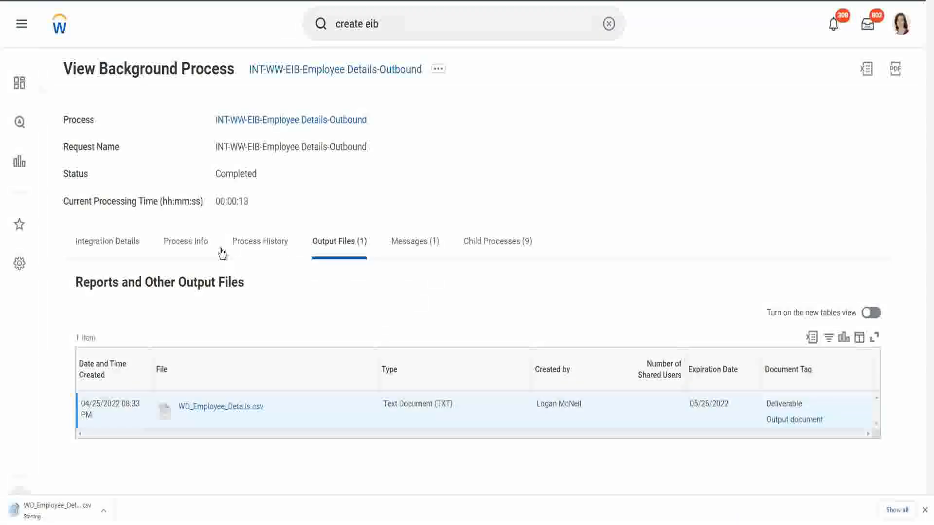
{"action": "left_click", "coordinate": [104, 511]}
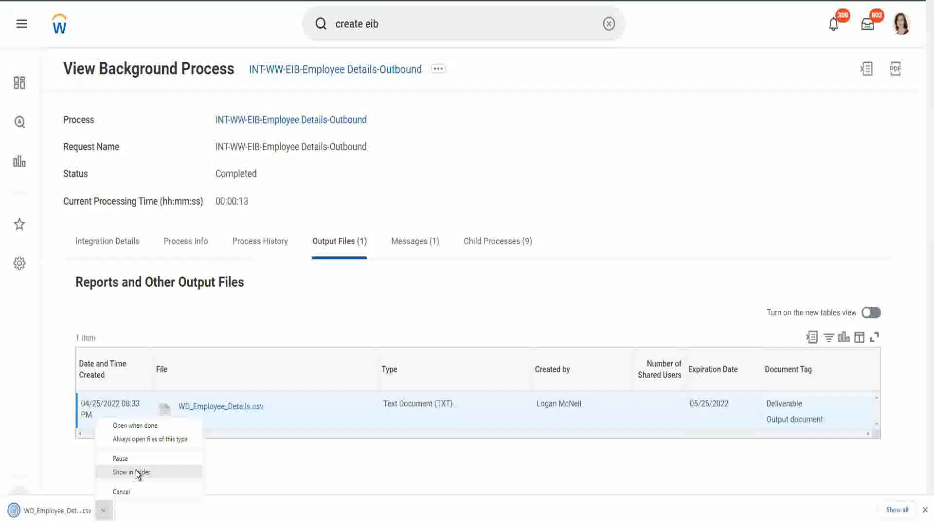
{"action": "left_click", "coordinate": [138, 473]}
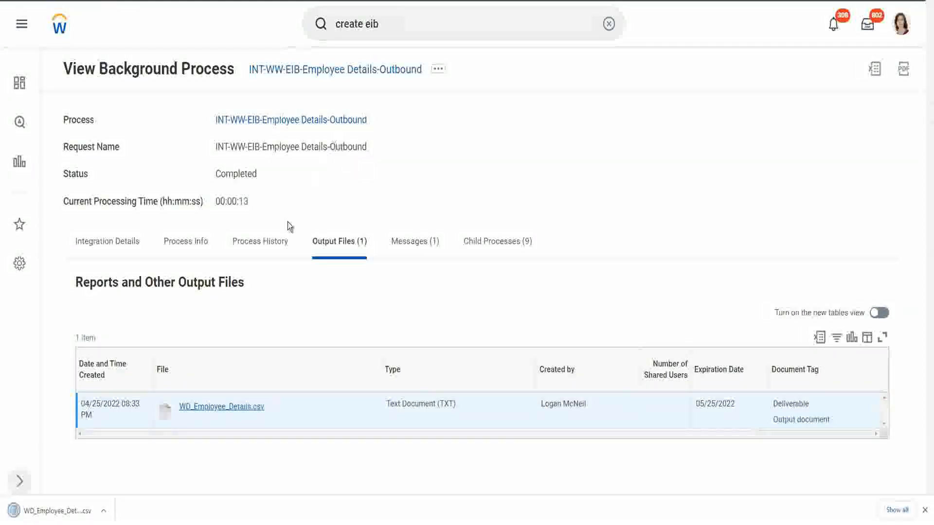
{"action": "left_click", "coordinate": [105, 511]}
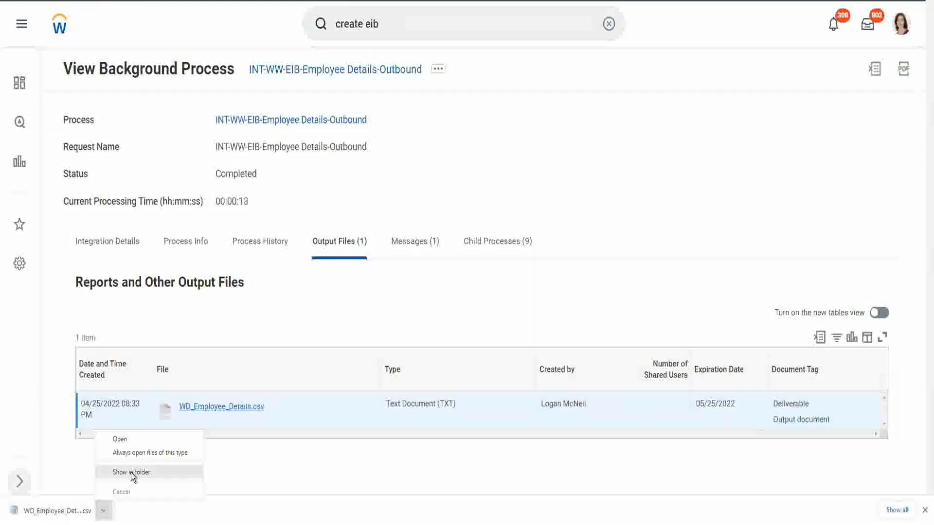
{"action": "left_click", "coordinate": [137, 474]}
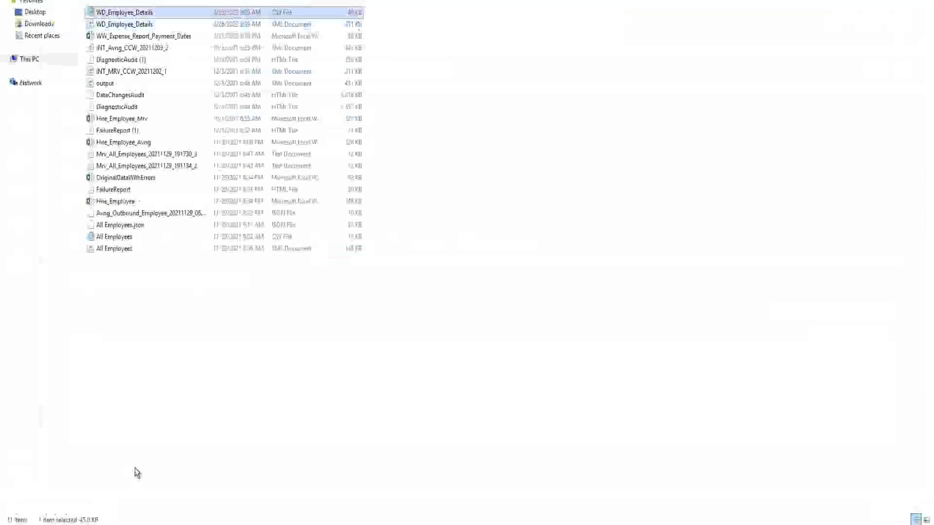
- Open the downloaded WD_Employee_Details CSV file in Notepad and turn off word wrap to inspect the comma-separated data
{"action": "right_click", "coordinate": [157, 11]}
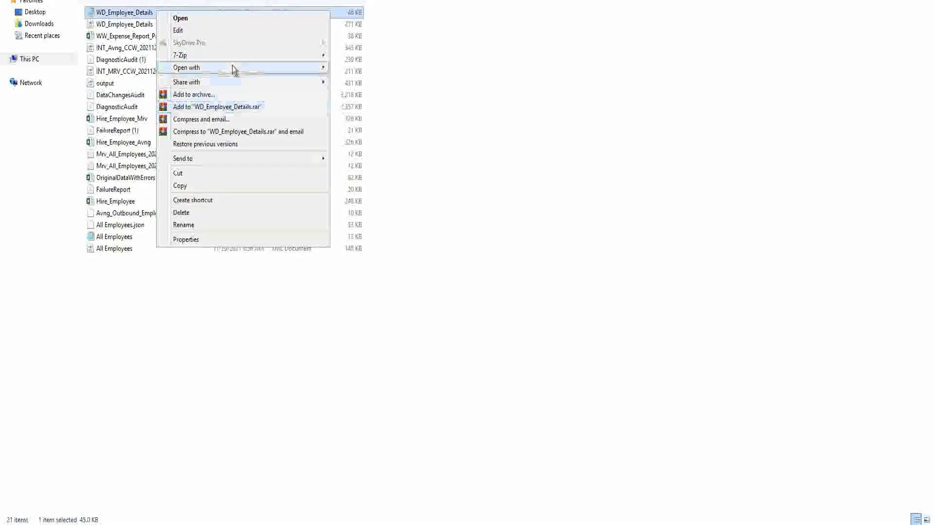
{"action": "mouse_move", "coordinate": [283, 71]}
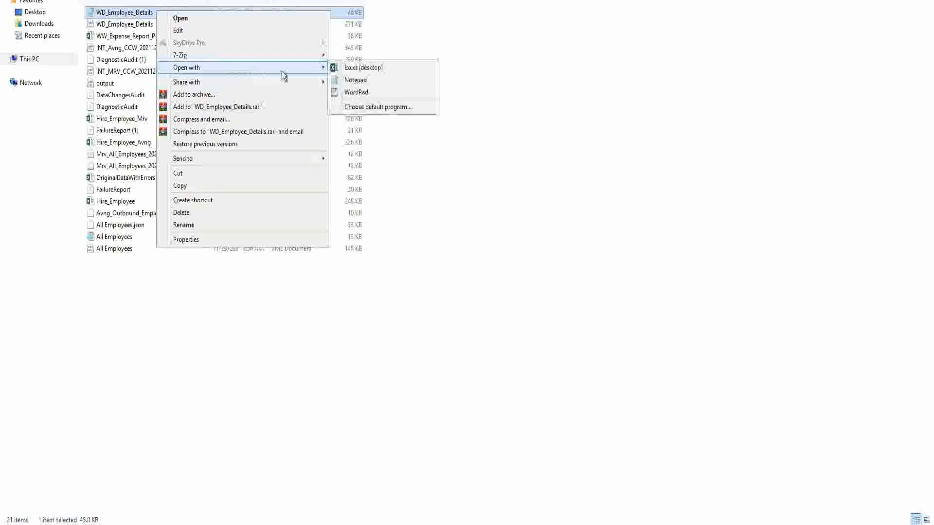
{"action": "left_click", "coordinate": [368, 82]}
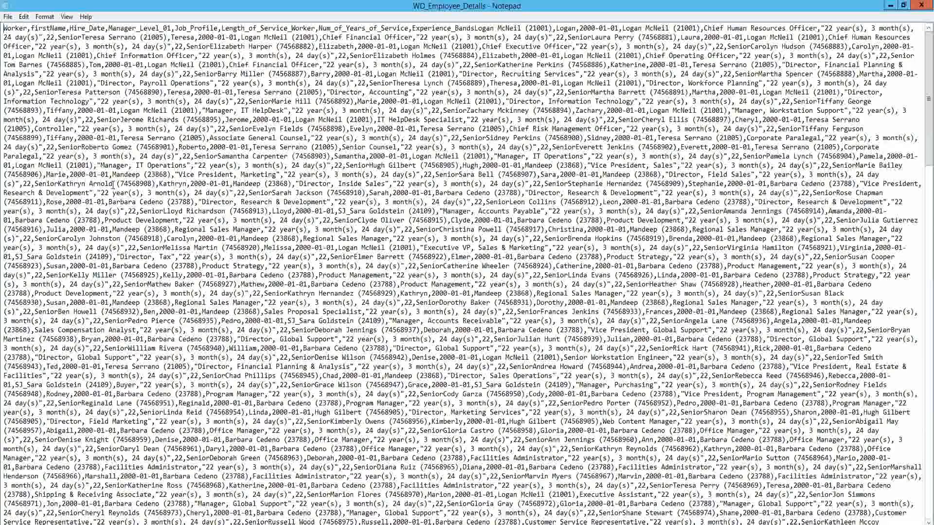
{"action": "left_click", "coordinate": [45, 16]}
{"action": "left_click", "coordinate": [63, 28]}
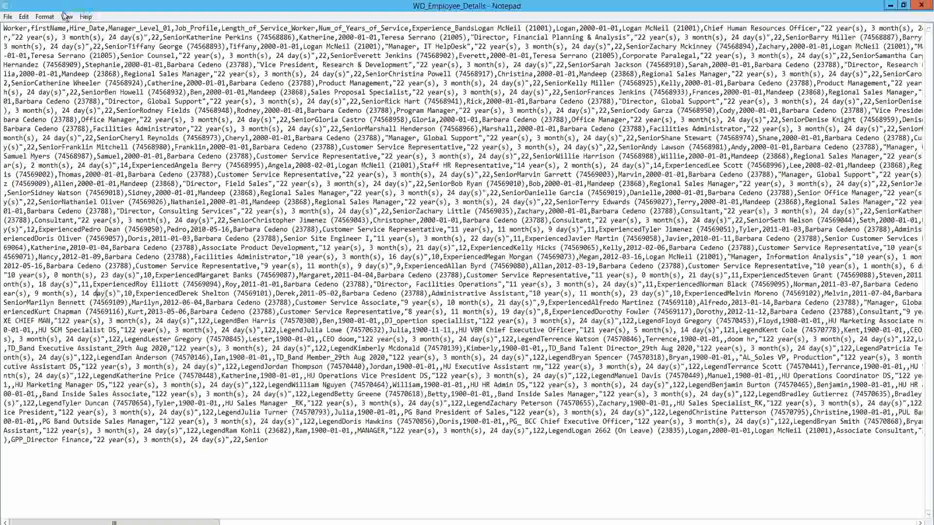
{"action": "left_click", "coordinate": [45, 17]}
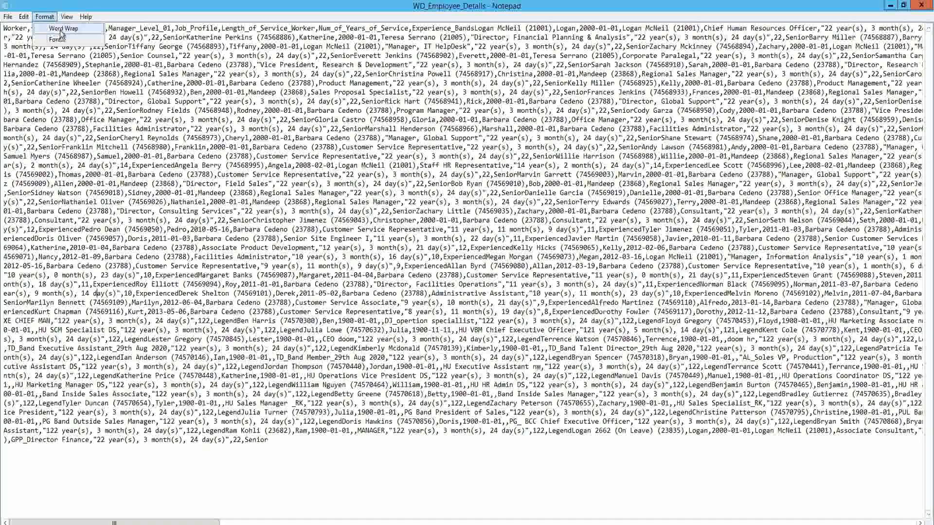
{"action": "left_click", "coordinate": [62, 139]}
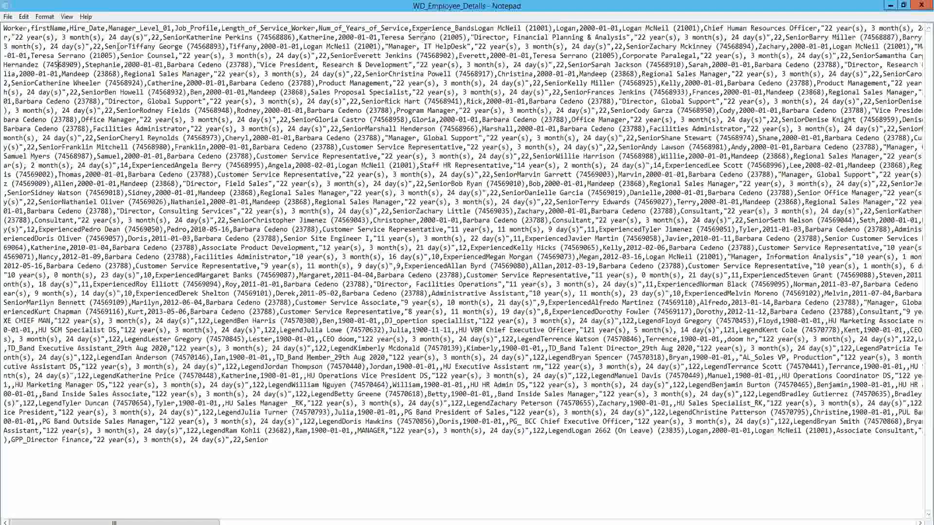
- Close Notepad and open the WD_Employee_Details CSV file in WordPad from the Downloads folder
{"action": "left_click", "coordinate": [921, 7]}
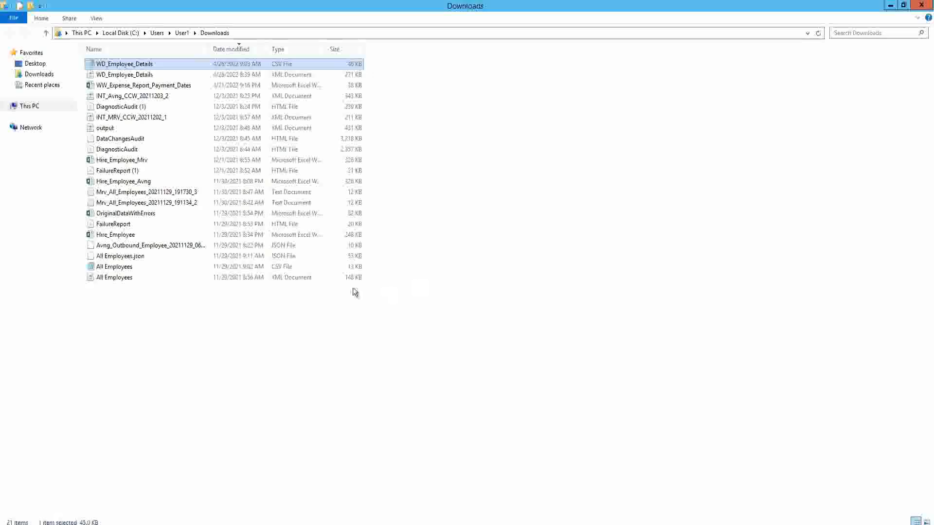
{"action": "right_click", "coordinate": [152, 70]}
{"action": "mouse_move", "coordinate": [219, 119]}
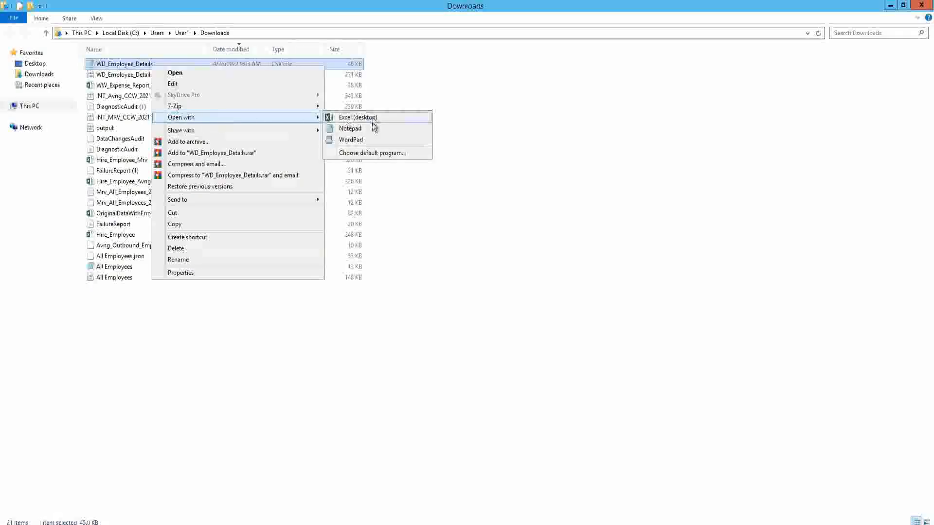
{"action": "left_click", "coordinate": [364, 141]}
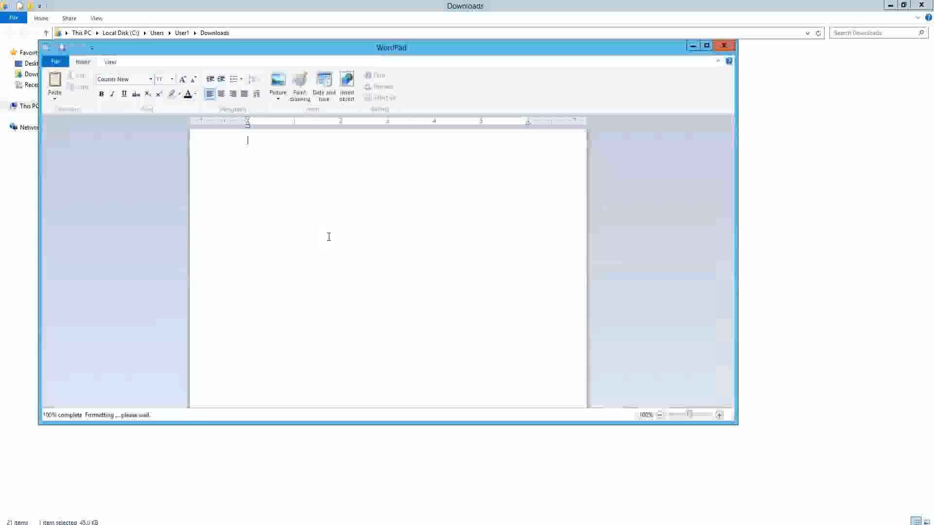
- Close the text editor windows and open the WD_Employee_Details CSV file from the Downloads folder in Excel
{"action": "left_click", "coordinate": [724, 46]}
{"action": "double_click", "coordinate": [165, 65]}
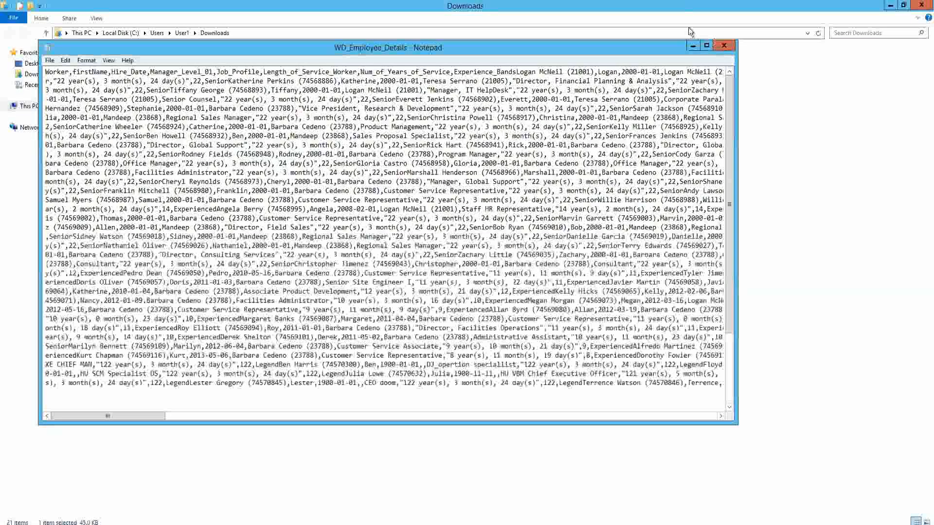
{"action": "left_click", "coordinate": [721, 45]}
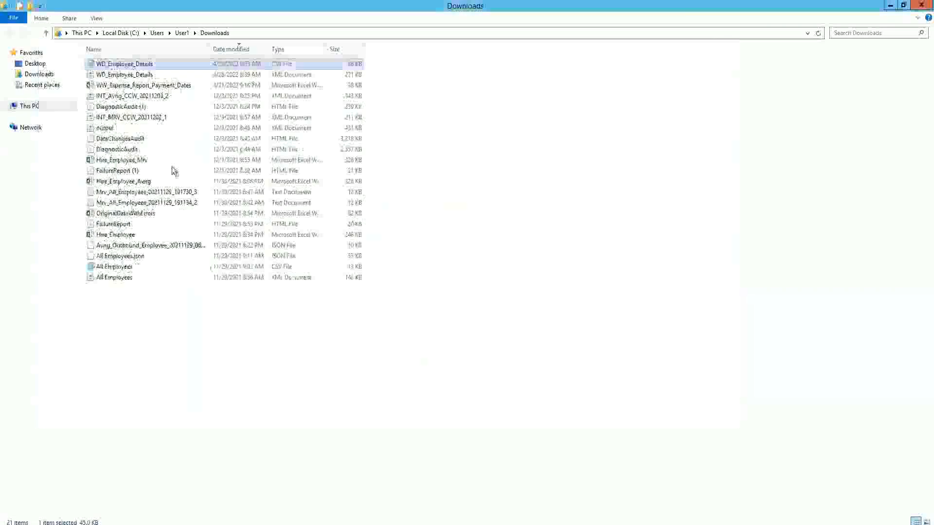
{"action": "right_click", "coordinate": [142, 66]}
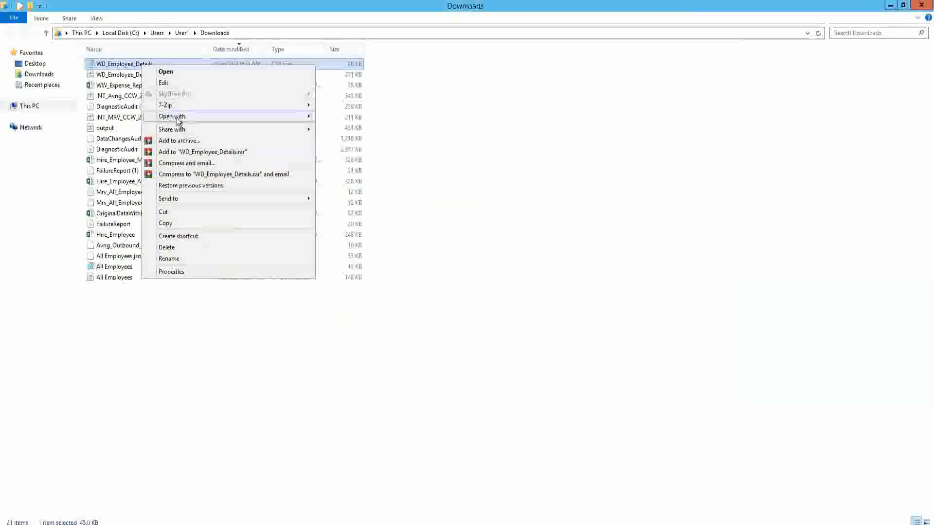
{"action": "mouse_move", "coordinate": [176, 117]}
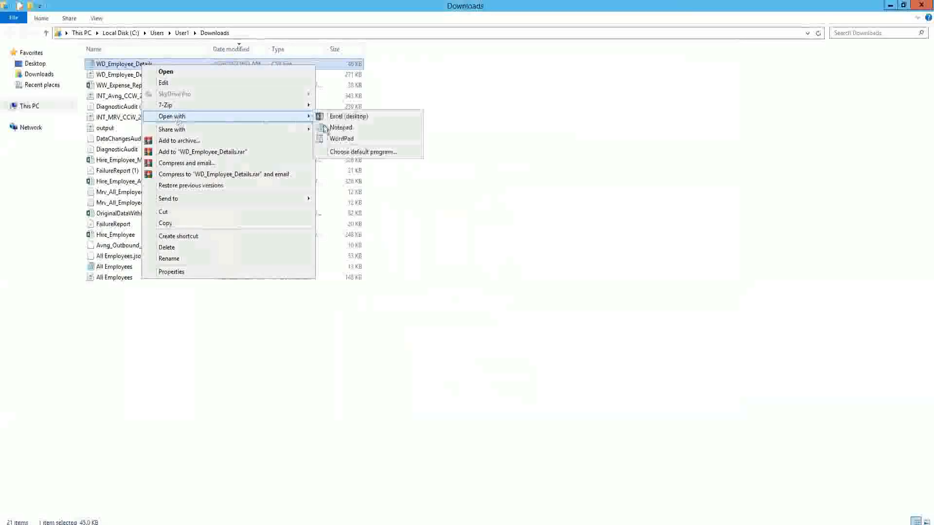
{"action": "left_click", "coordinate": [369, 116]}
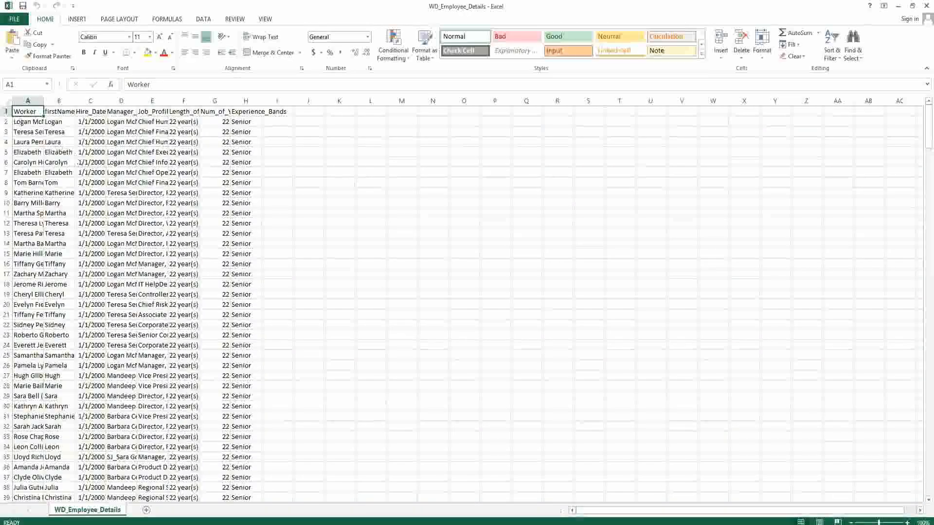
- Auto-fit the width of all columns in the WD_Employee_Details sheet to their contents
{"action": "left_click", "coordinate": [8, 98]}
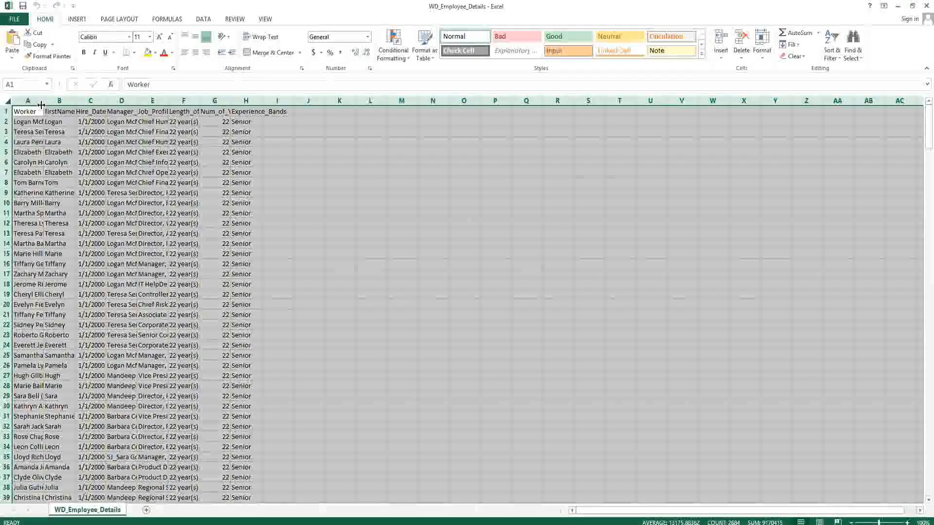
{"action": "double_click", "coordinate": [42, 106]}
{"action": "left_click", "coordinate": [791, 242]}
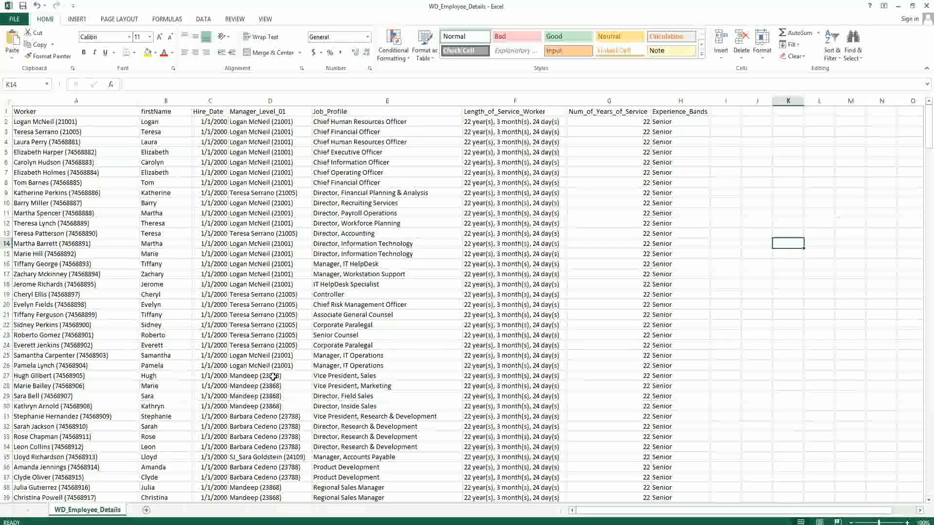
- Examine the first employee record field by field, from Worker through Experience_Bands, to check the exported values
{"action": "left_click", "coordinate": [69, 121]}
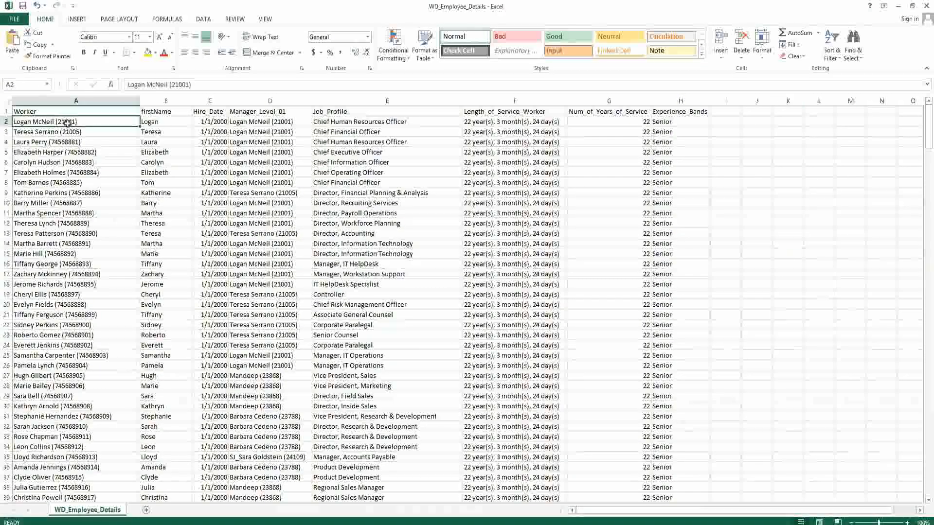
{"action": "left_click", "coordinate": [178, 122]}
{"action": "left_click", "coordinate": [208, 122]}
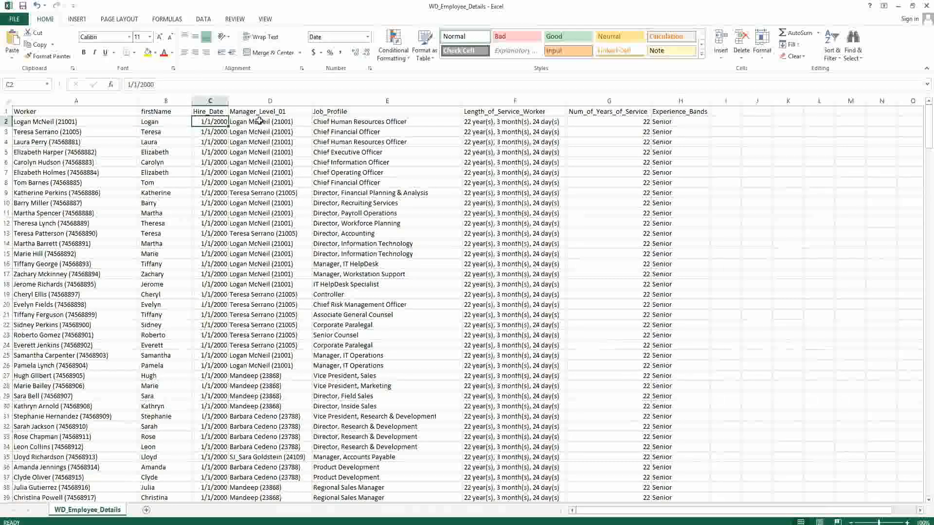
{"action": "left_click", "coordinate": [259, 121]}
{"action": "left_click", "coordinate": [355, 121]}
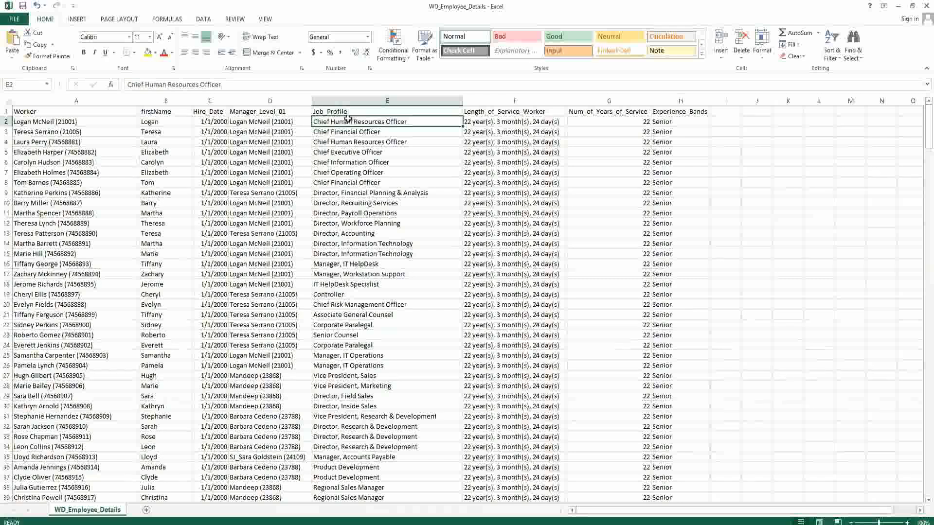
{"action": "left_click", "coordinate": [500, 123]}
{"action": "left_click", "coordinate": [628, 123]}
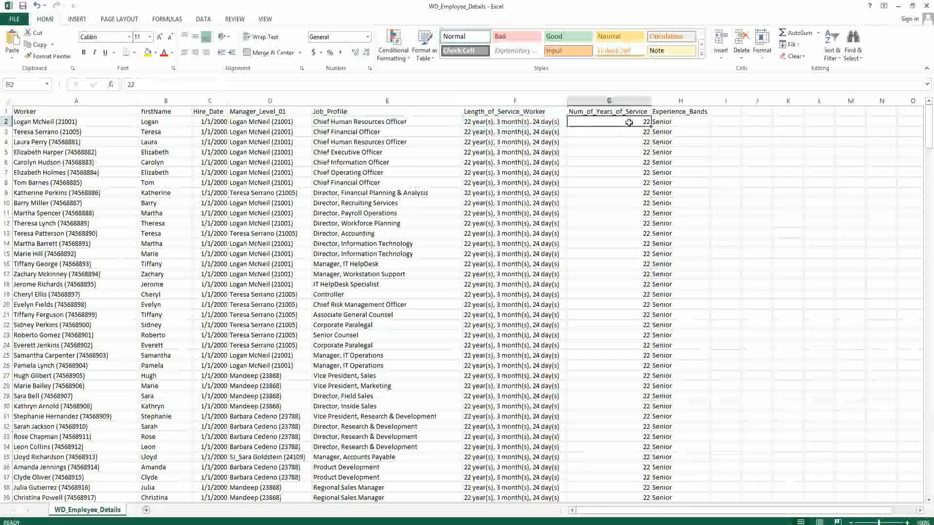
{"action": "left_click", "coordinate": [677, 121]}
{"action": "left_click", "coordinate": [668, 273]}
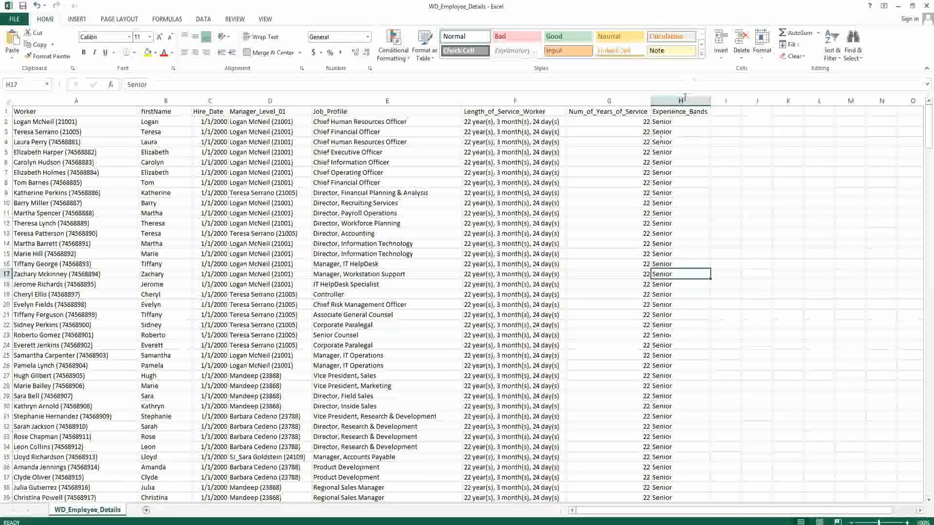
- Add filters to the header row of columns A through H, from Worker to Experience_Bands
{"action": "left_click_drag", "start_coordinate": [684, 95], "coordinate": [72, 100]}
{"action": "left_click", "coordinate": [832, 54]}
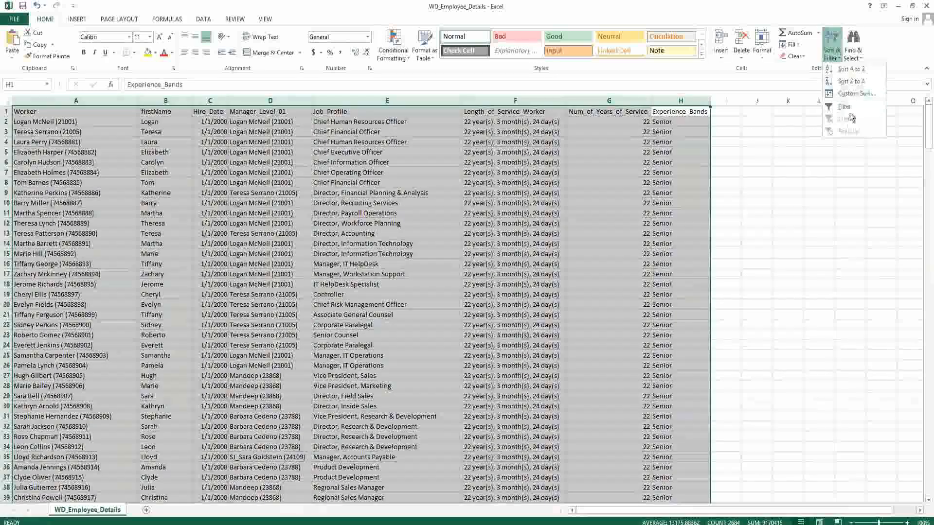
{"action": "left_click", "coordinate": [849, 102]}
{"action": "left_click", "coordinate": [681, 172]}
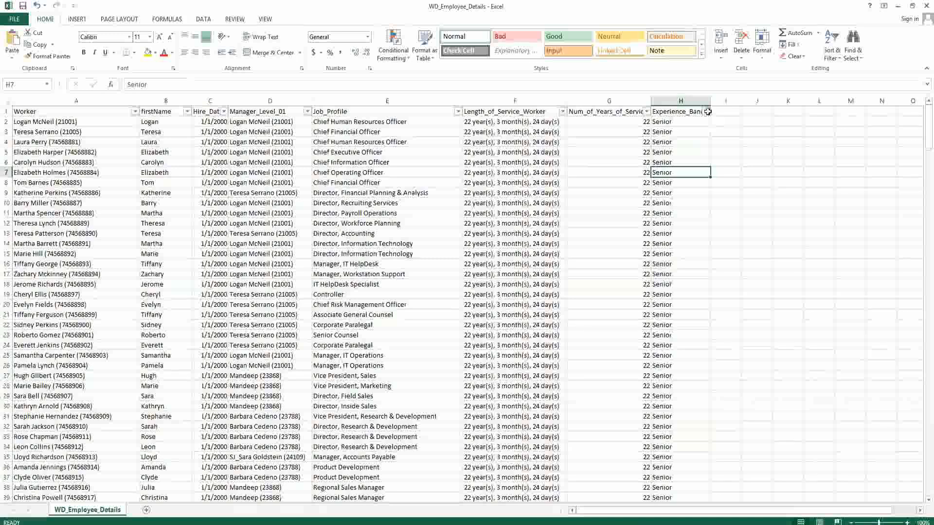
- Filter the Experience_Bands column to show only Experienced, excluding Legend and Senior
{"action": "left_click", "coordinate": [706, 112]}
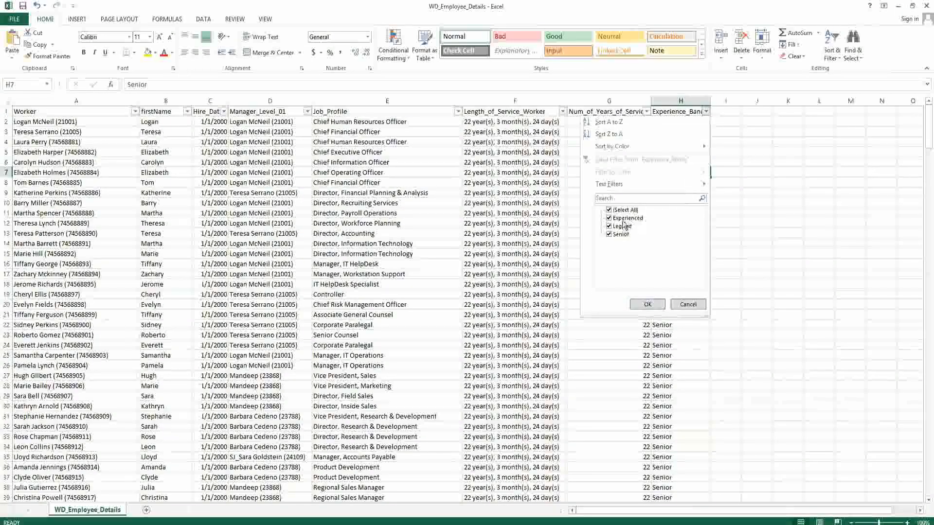
{"action": "left_click", "coordinate": [620, 235]}
{"action": "left_click", "coordinate": [620, 226]}
{"action": "left_click", "coordinate": [648, 304]}
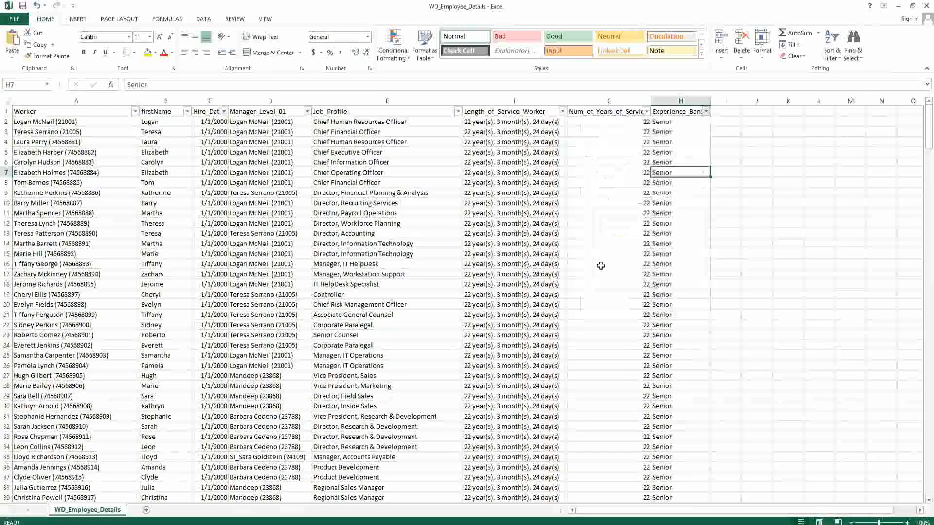
- Look through the filtered Experienced records, checking the experience bands and the worker entries
{"action": "left_click", "coordinate": [789, 203]}
{"action": "left_click", "coordinate": [681, 192]}
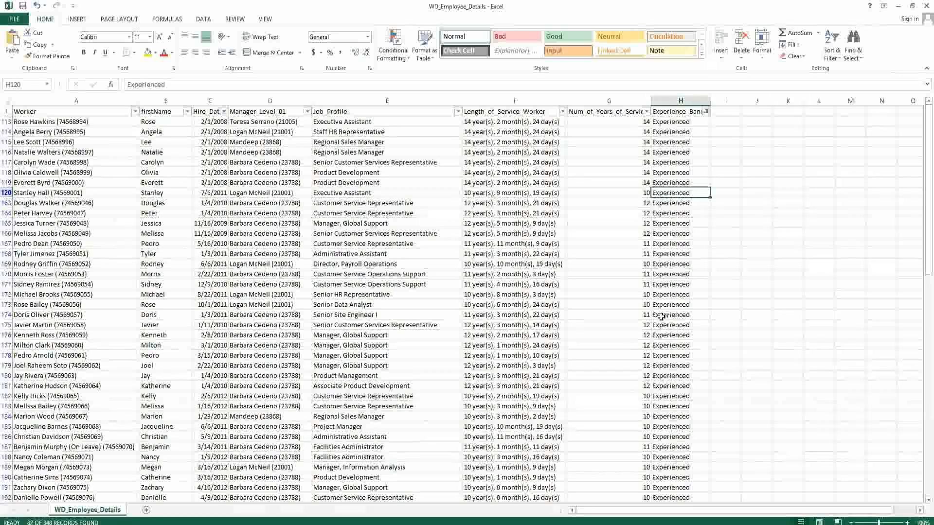
{"action": "scroll", "coordinate": [683, 320], "scroll_direction": "down", "scroll_amount": 8}
{"action": "scroll", "coordinate": [682, 320], "scroll_direction": "up", "scroll_amount": 20}
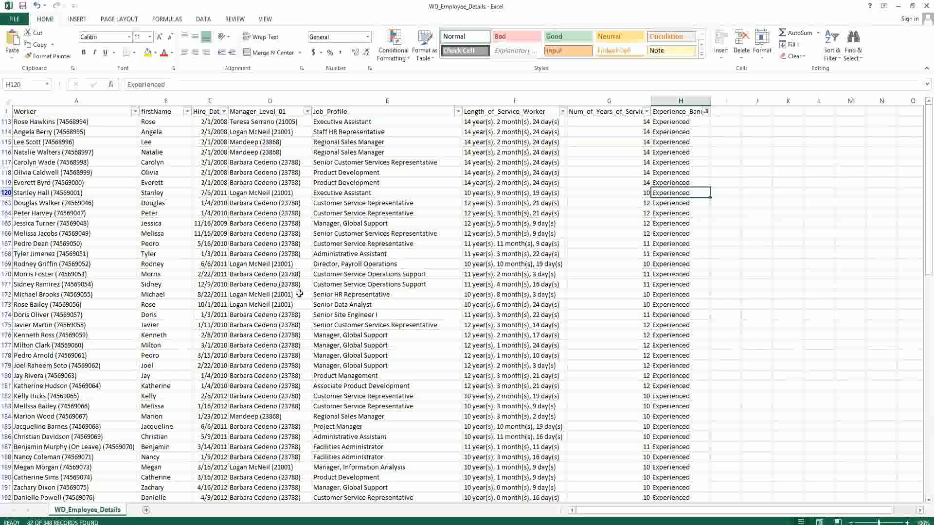
{"action": "left_click", "coordinate": [55, 203]}
{"action": "left_click", "coordinate": [57, 172]}
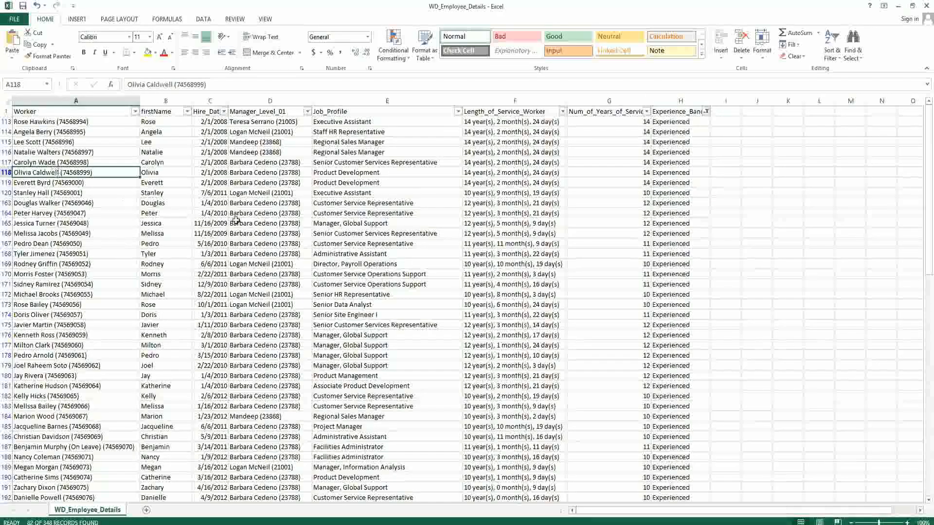